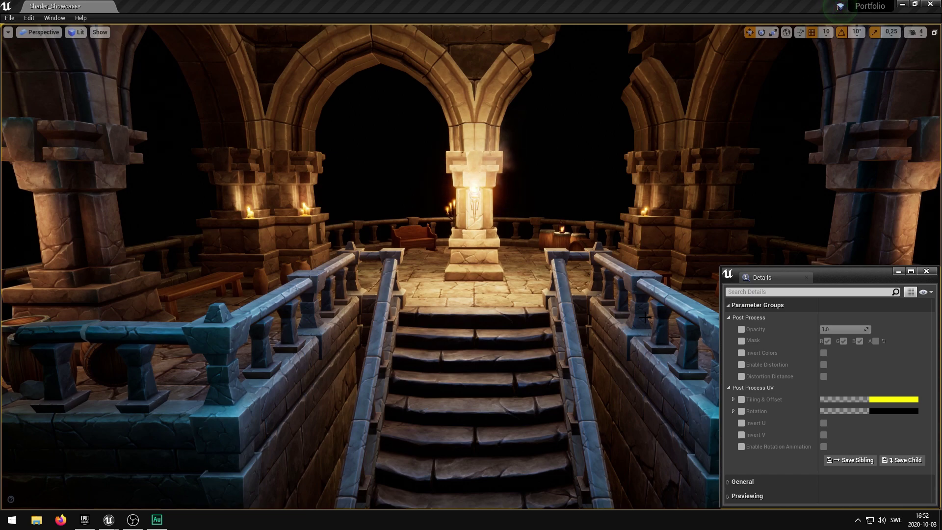
# Enable the Opacity override and, after fading it down, set it back to 1.
pyautogui.click(741, 329)
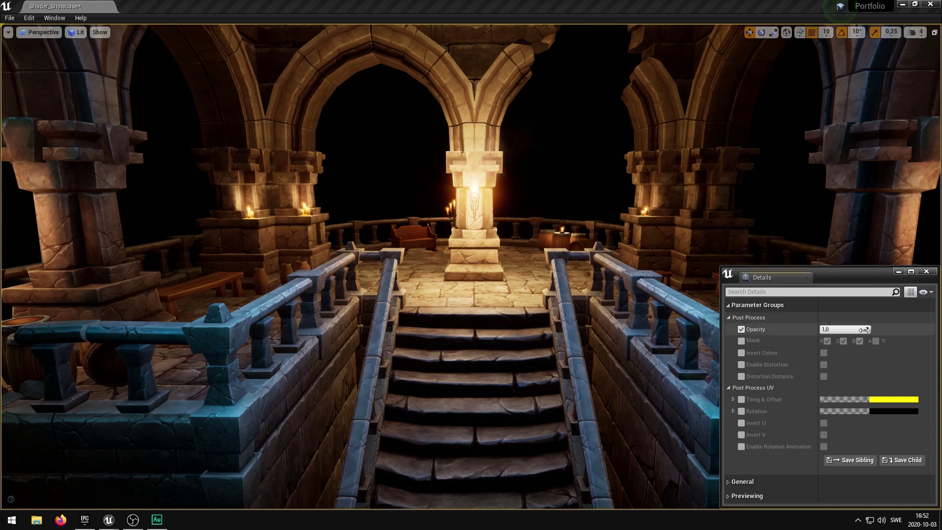
pyautogui.moveTo(865, 330); pyautogui.dragTo(834, 329)
pyautogui.write('1')
pyautogui.press('Return')
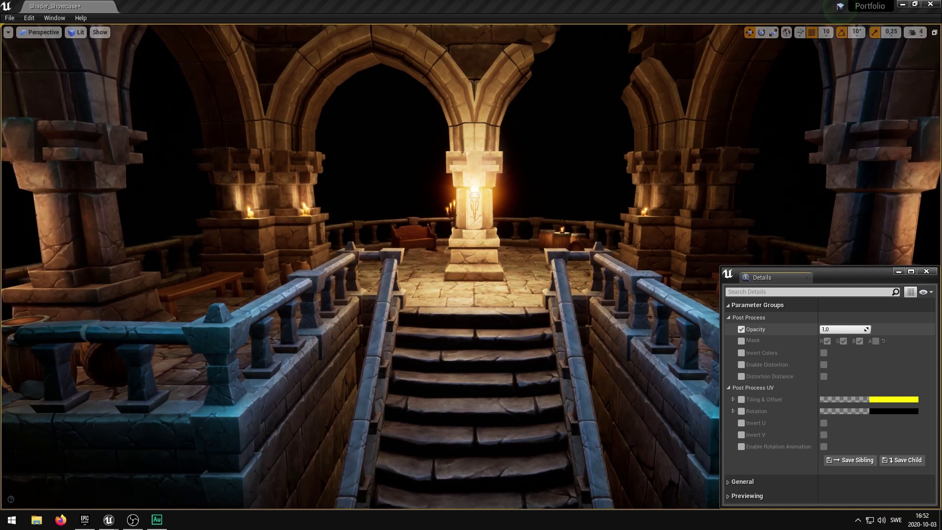
# Enable the Mask override, test masking out blue and green, then restore all RGB channels.
pyautogui.click(742, 341)
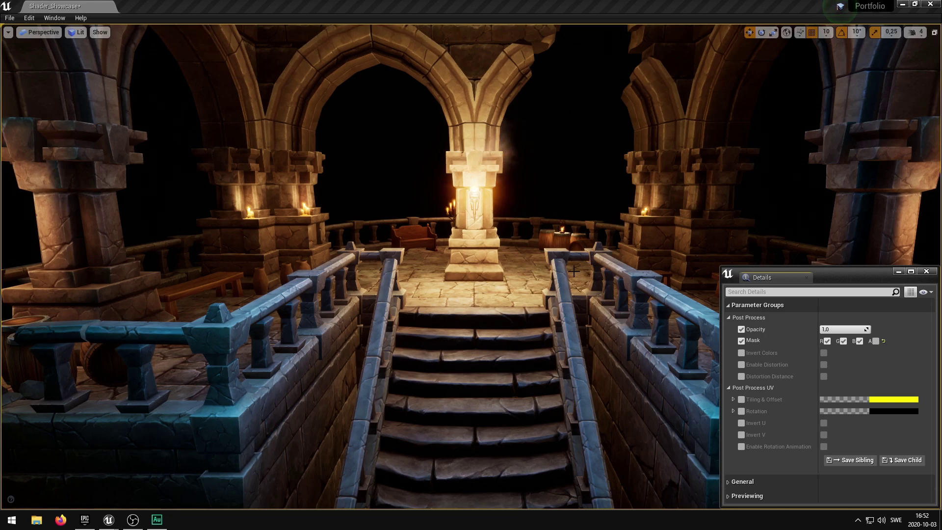
pyautogui.click(859, 341)
pyautogui.click(843, 342)
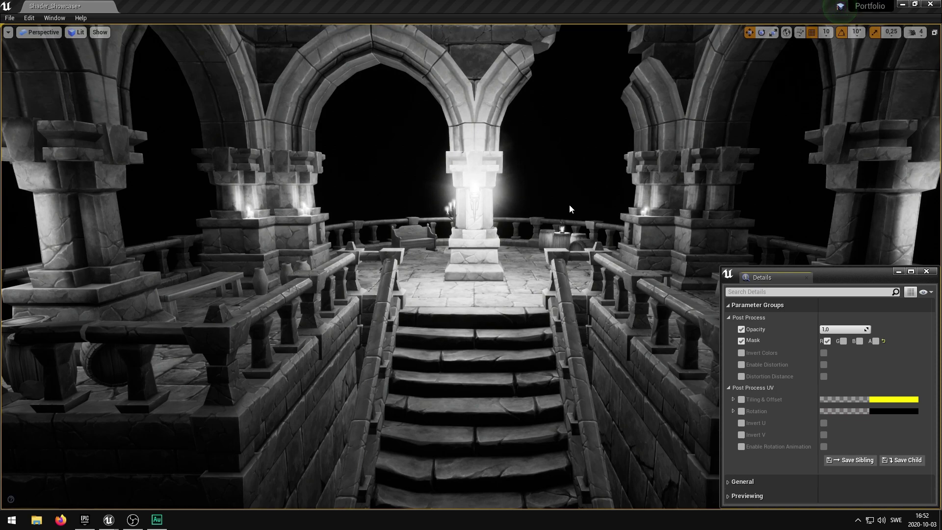
pyautogui.click(843, 342)
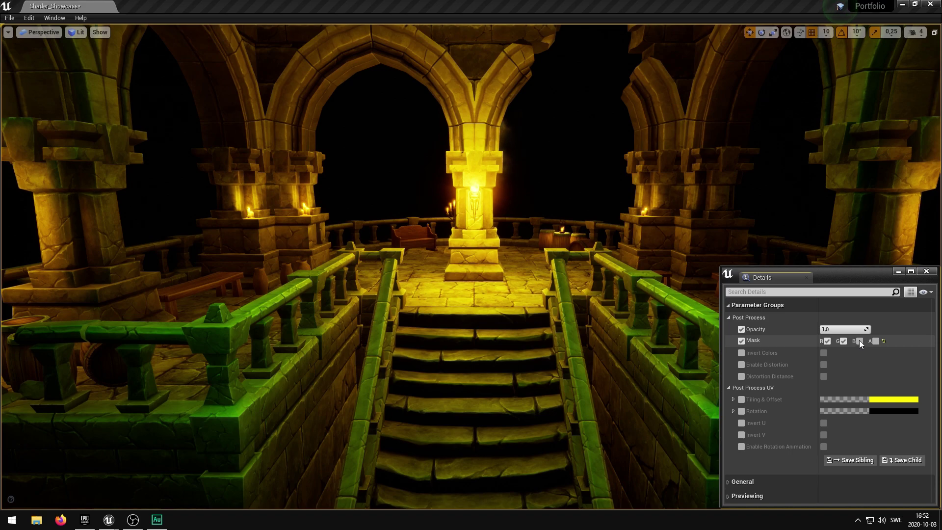
pyautogui.click(859, 341)
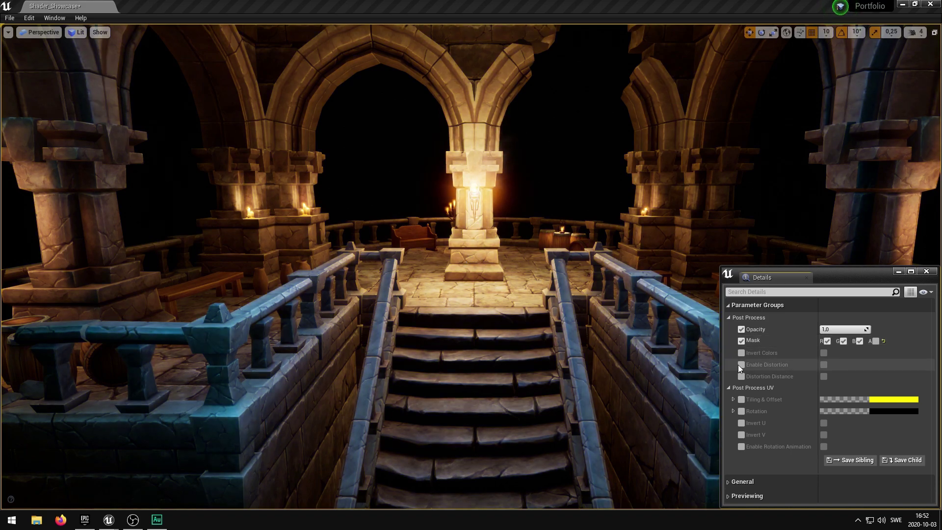
pyautogui.click(824, 353)
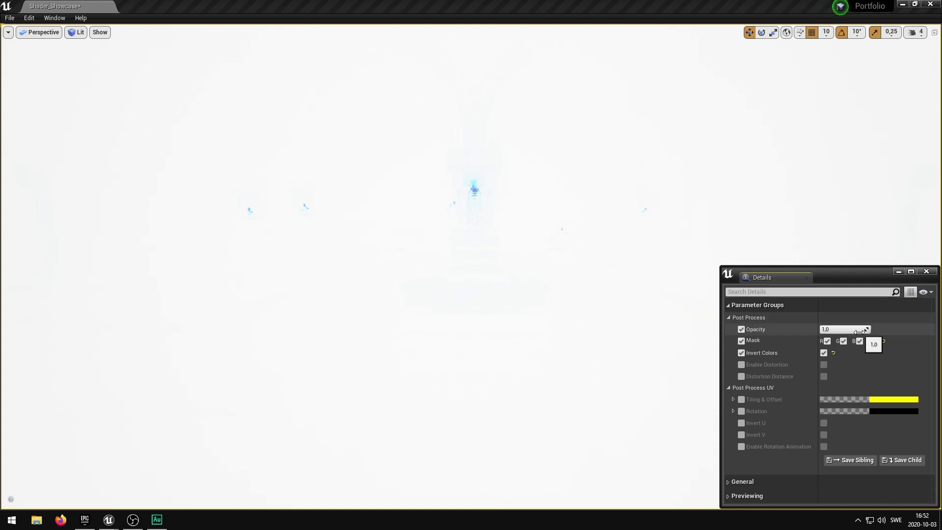
pyautogui.moveTo(862, 331); pyautogui.dragTo(808, 331)
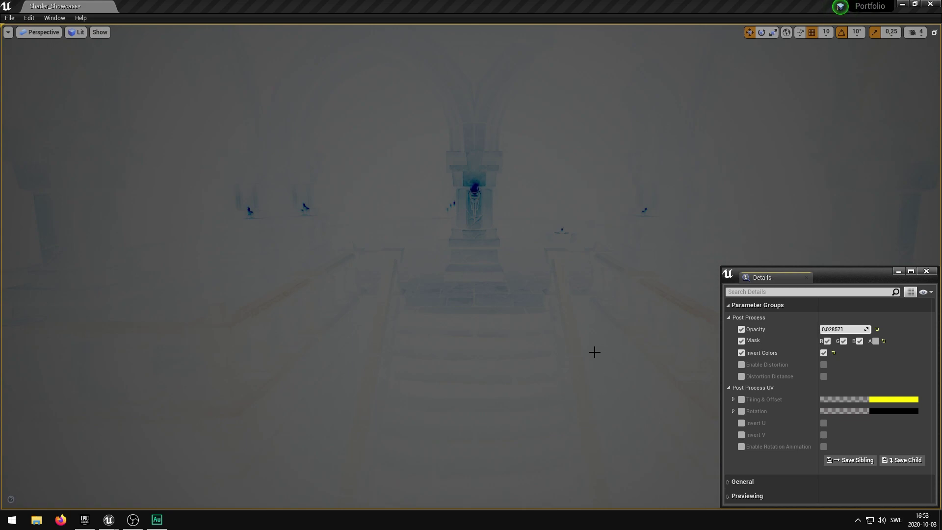
pyautogui.click(824, 353)
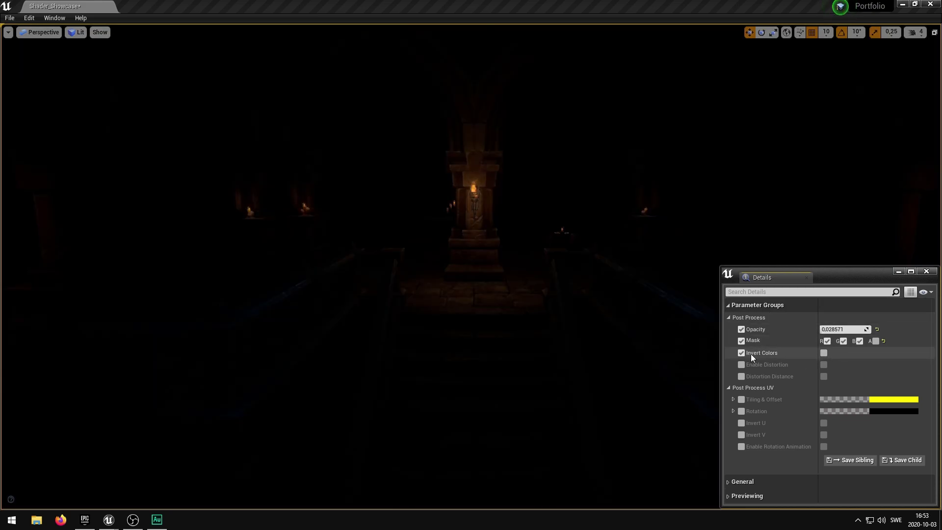
pyautogui.click(742, 353)
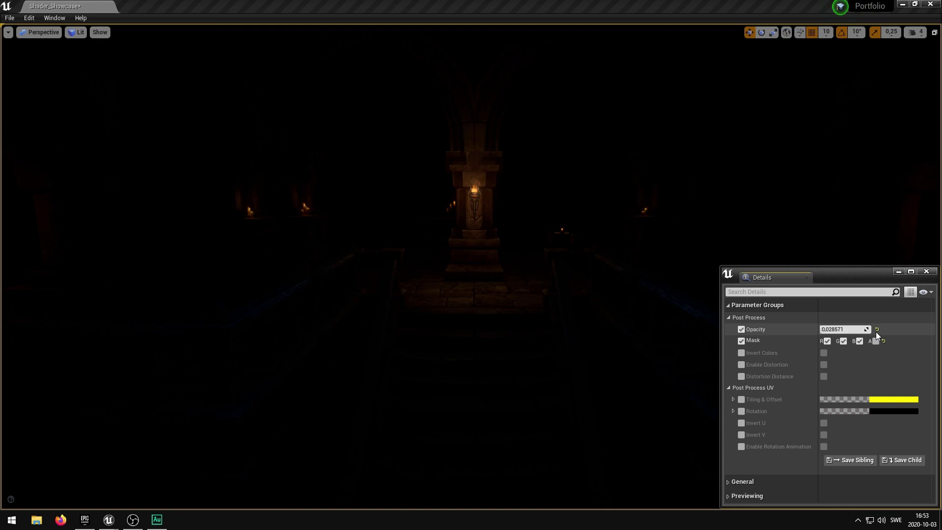
pyautogui.click(877, 330)
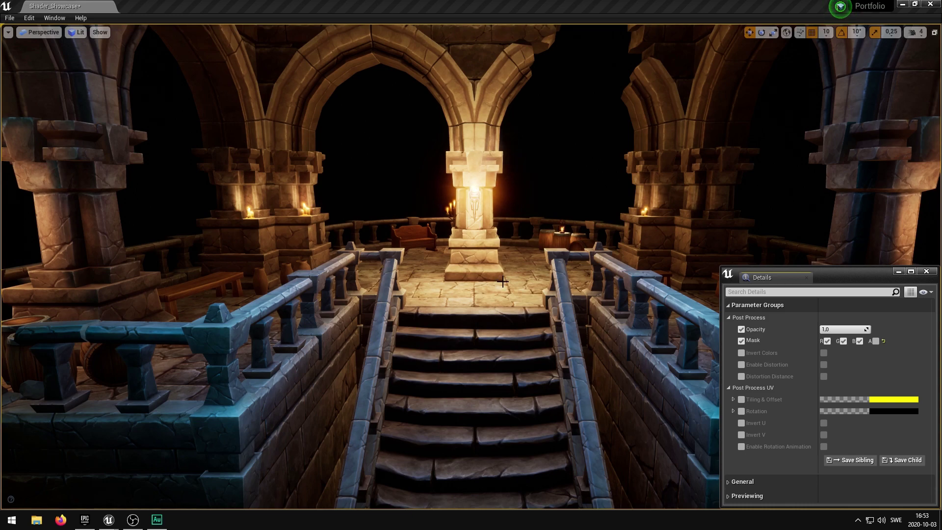
pyautogui.click(741, 400)
pyautogui.click(734, 399)
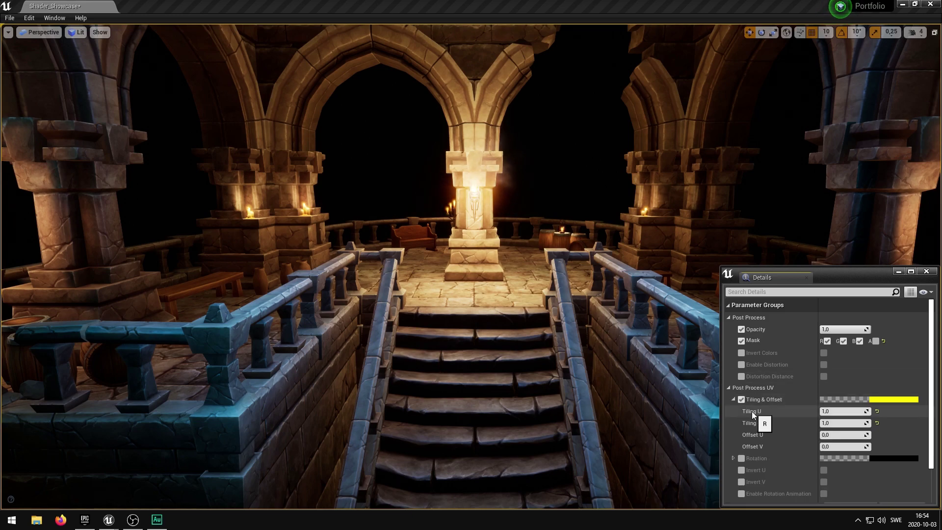
pyautogui.click(832, 412)
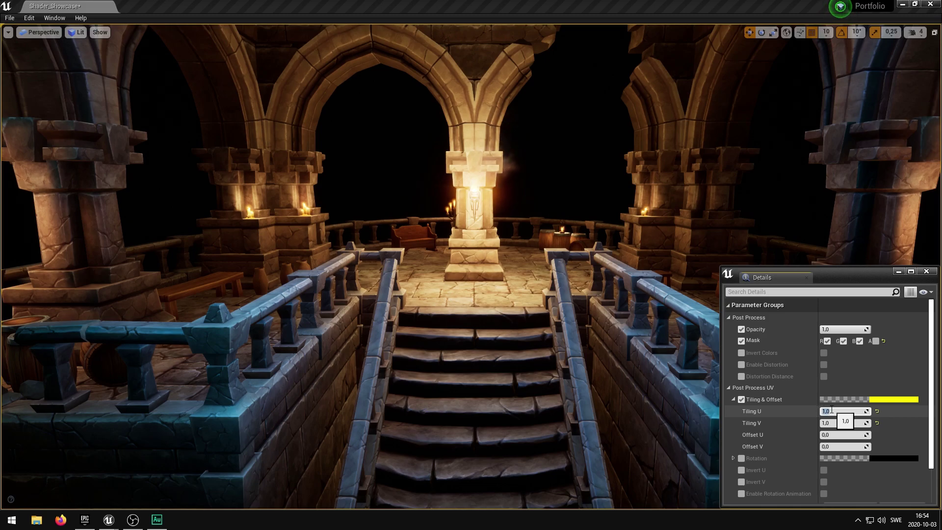
pyautogui.write('2')
pyautogui.press('Tab')
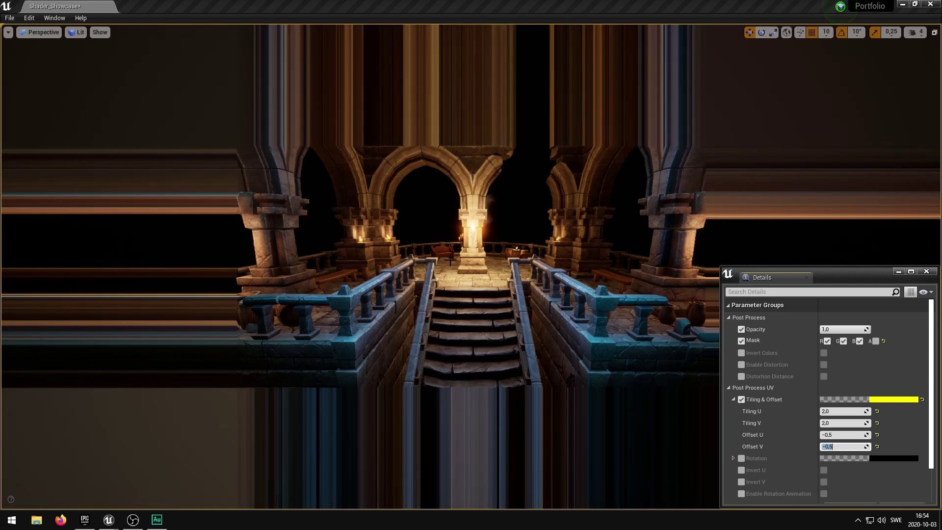
pyautogui.moveTo(451, 261); pyautogui.dragTo(422, 265, button='right')
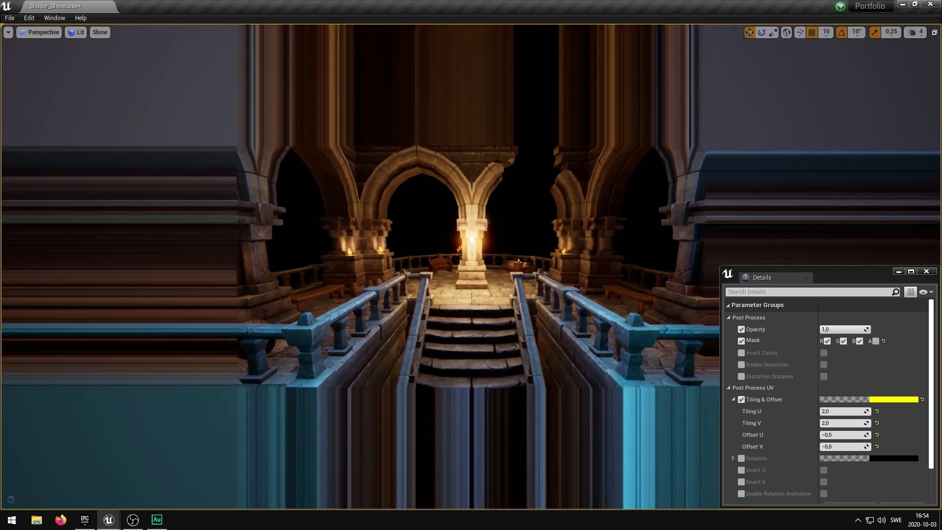
pyautogui.moveTo(298, 320); pyautogui.dragTo(298, 319, button='right')
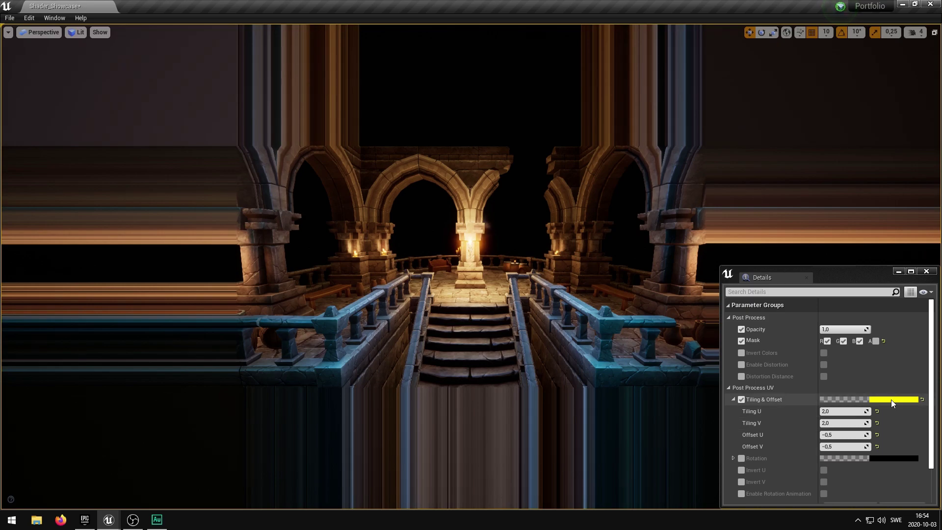
# Reset and disable Tiling & Offset, then rotate the view 45 degrees.
pyautogui.click(923, 400)
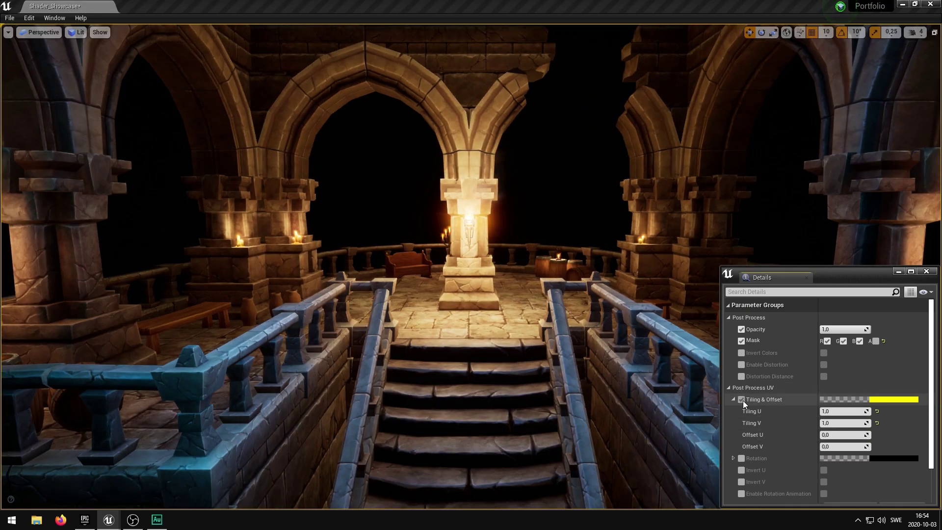
pyautogui.click(742, 399)
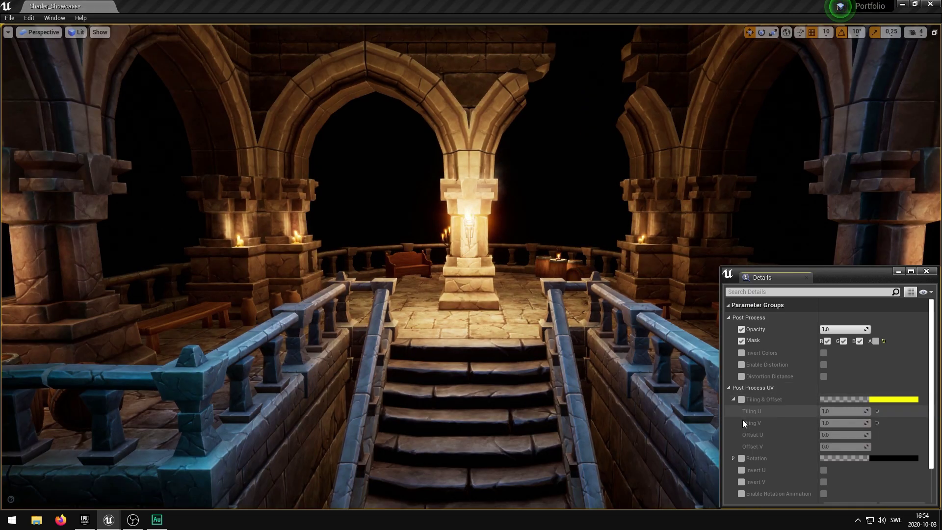
pyautogui.click(733, 458)
pyautogui.scroll(-3, 785, 410)
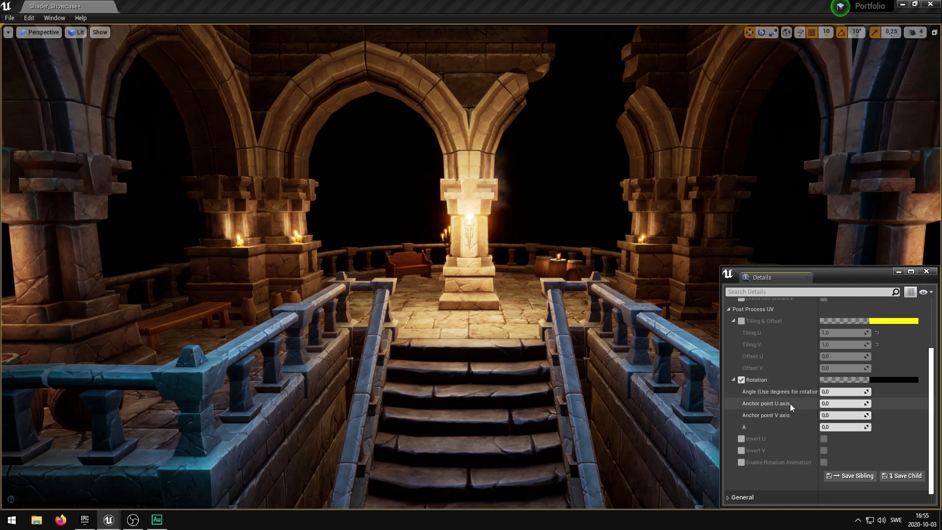
pyautogui.click(835, 392)
pyautogui.write('45')
pyautogui.press('Return')
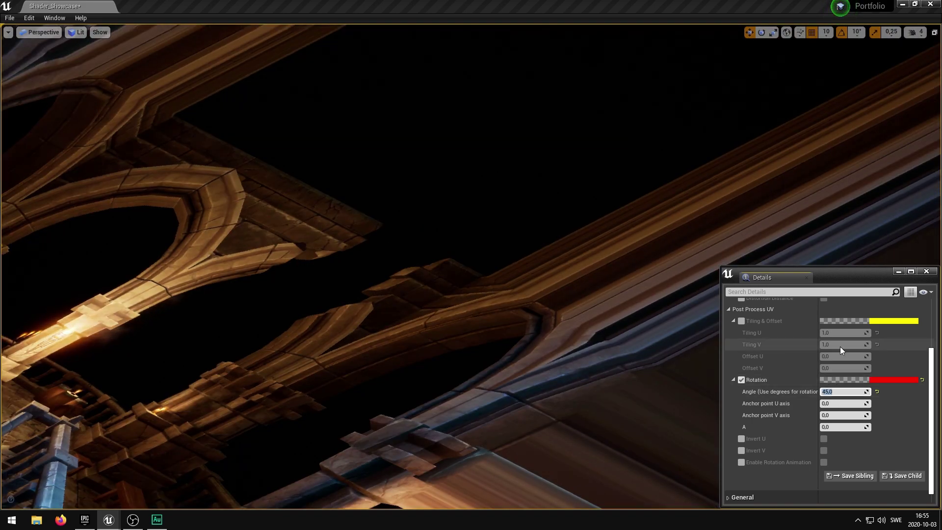
# Set the rotation anchor point to 0,5 on U and V.
pyautogui.press('Tab')
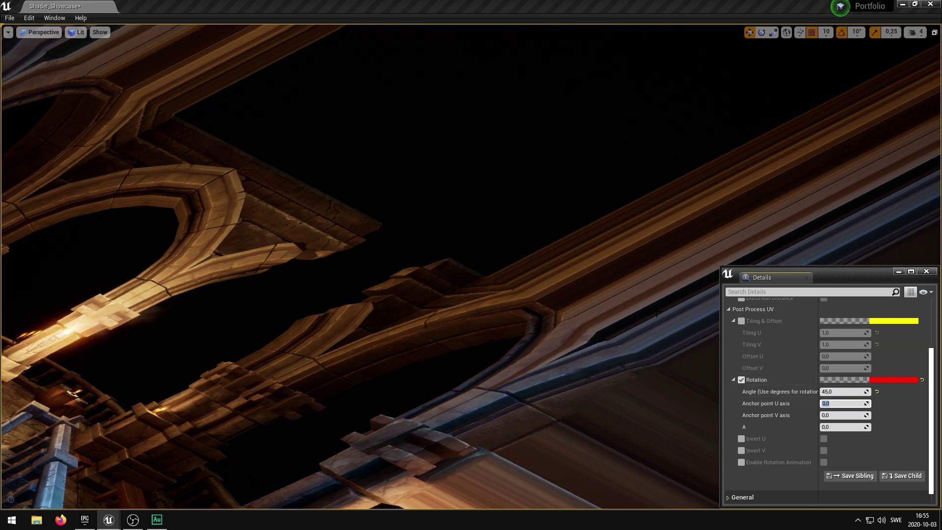
pyautogui.press('Tab')
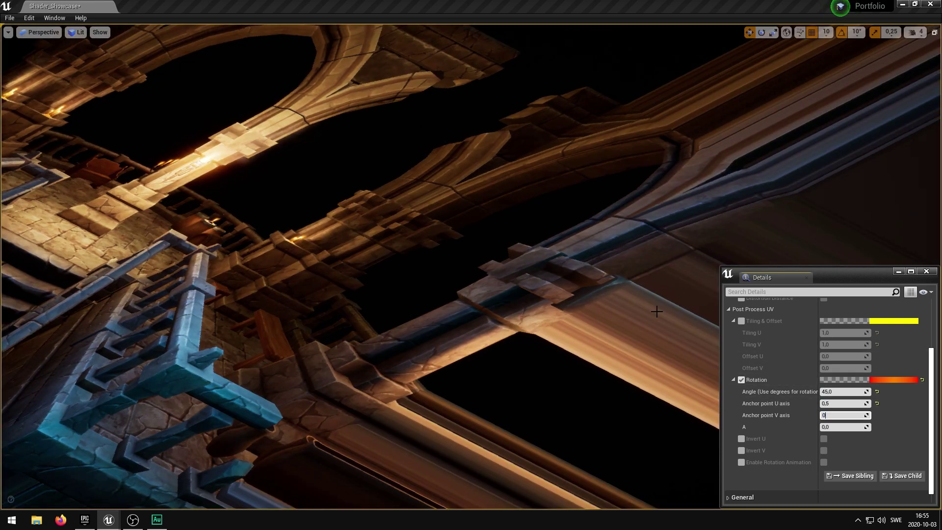
pyautogui.write('0,5')
pyautogui.press('Return')
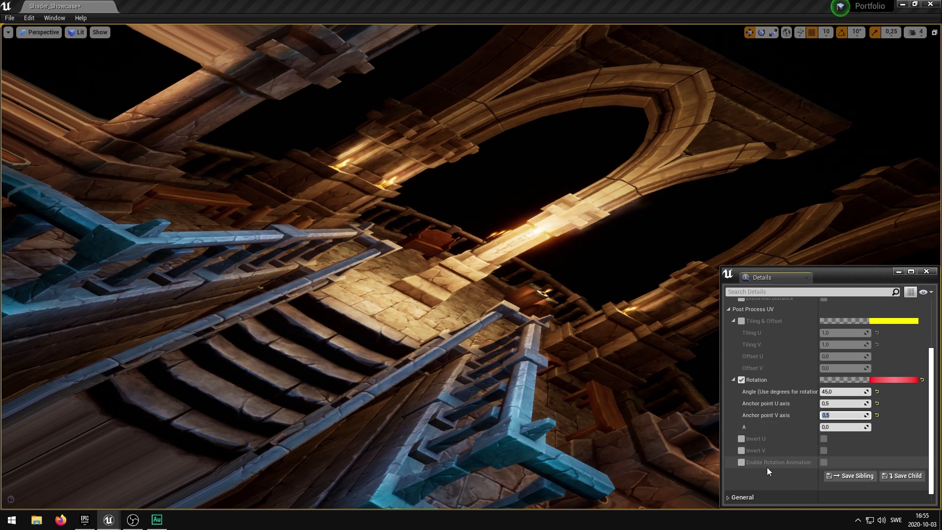
# Turn on rotation animation with an animation speed of 0,1.
pyautogui.click(741, 463)
pyautogui.click(824, 463)
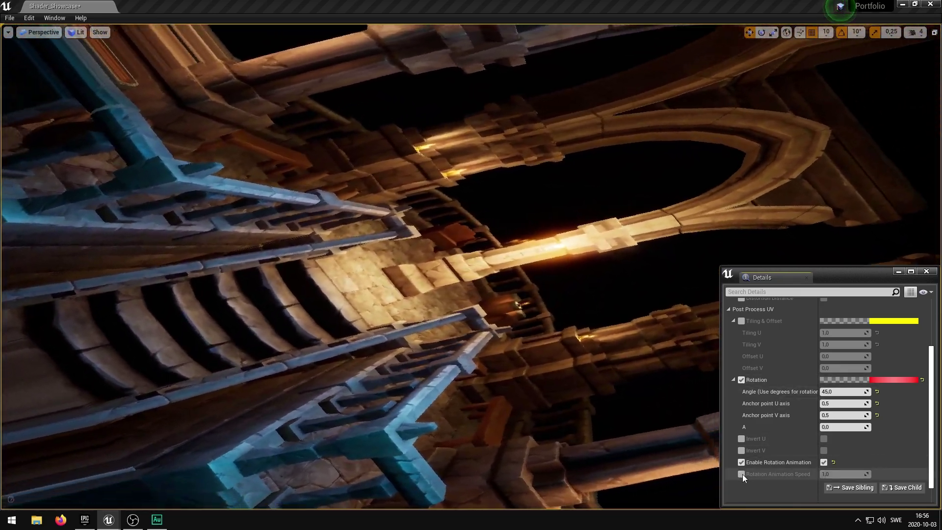
pyautogui.click(742, 474)
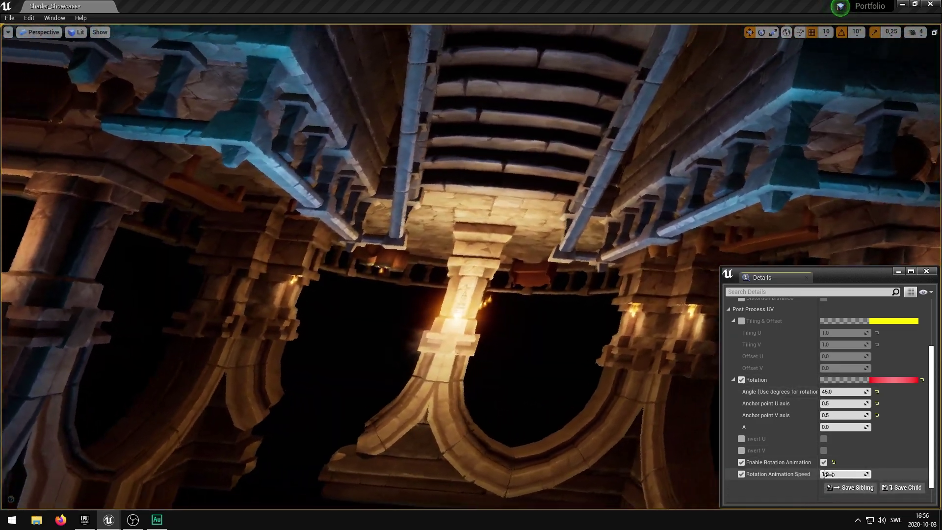
pyautogui.click(865, 474)
pyautogui.write('0,1')
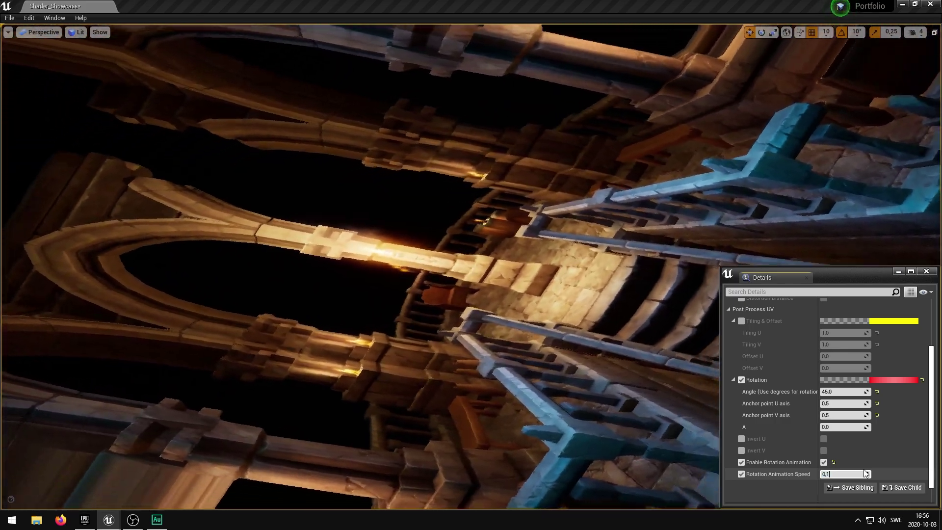
pyautogui.press('Return')
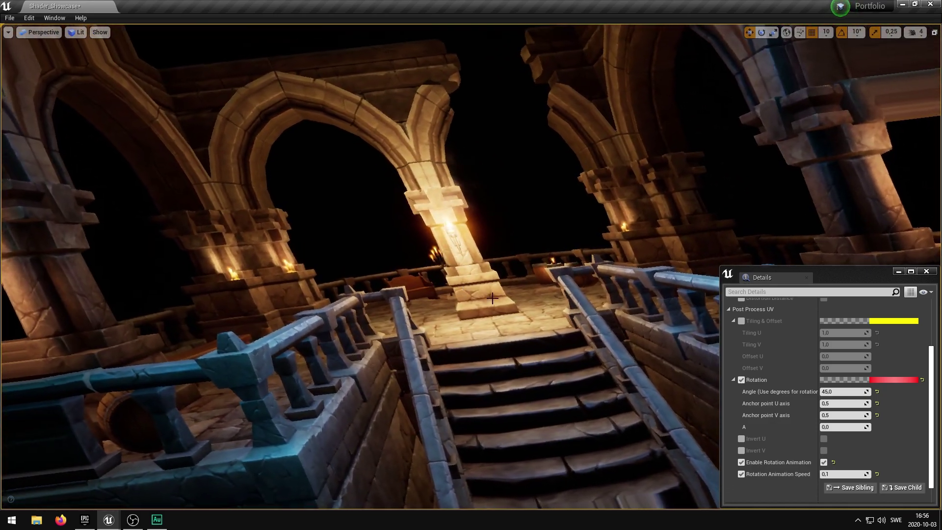
# Try rotation animation speeds of 2 and then 1.
pyautogui.click(837, 474)
pyautogui.write('2')
pyautogui.press('Return')
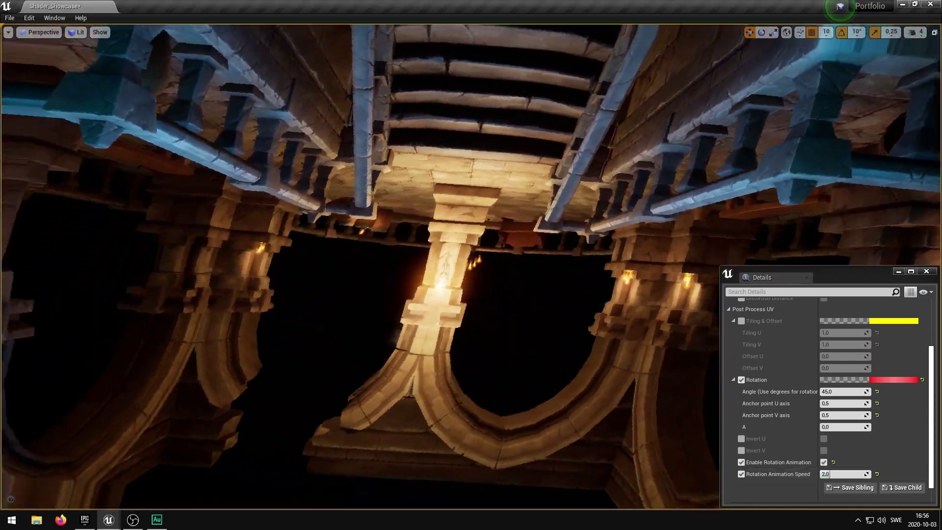
pyautogui.click(829, 474)
pyautogui.write('1')
pyautogui.press('Return')
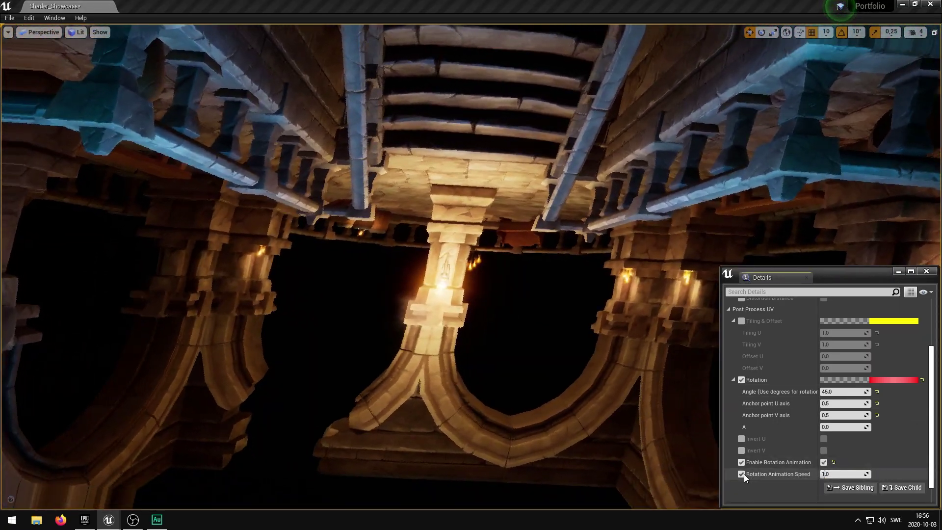
# Drop the speed override, turn rotation animation off and reset the rotation parameters.
pyautogui.click(742, 474)
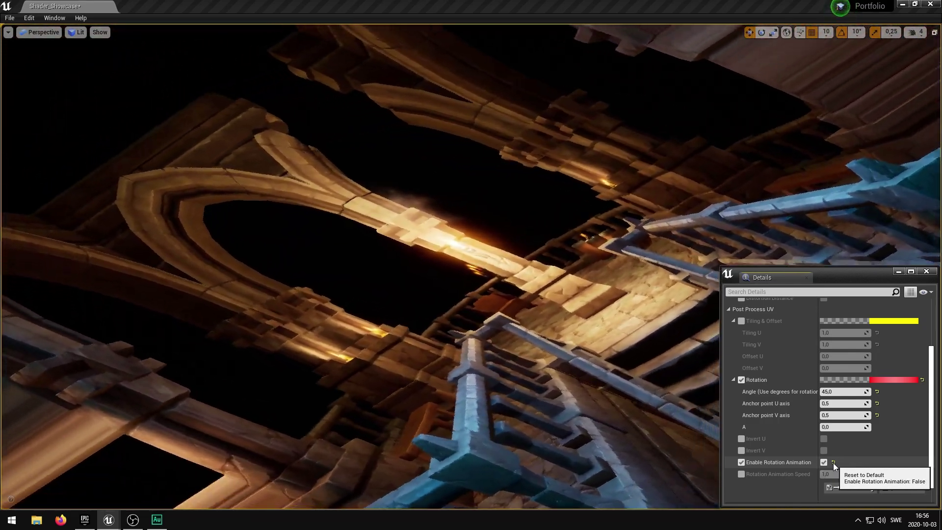
pyautogui.click(834, 463)
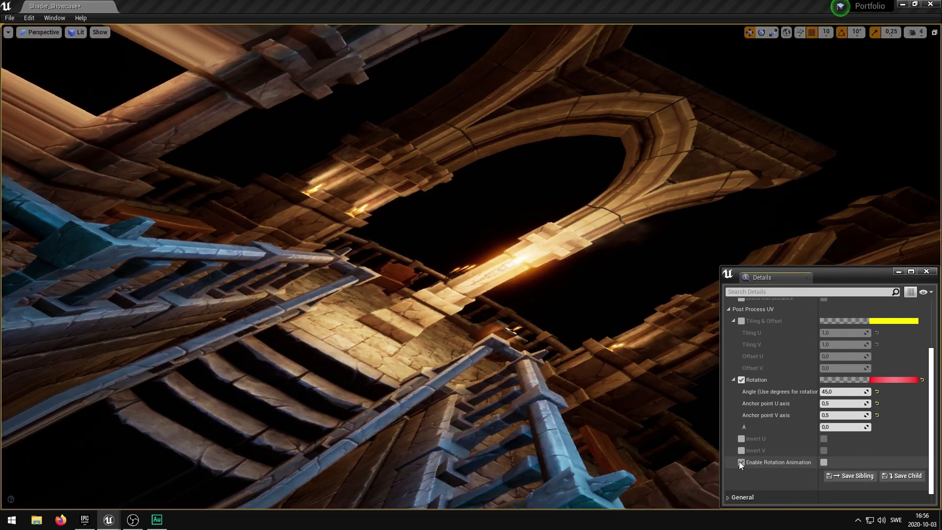
pyautogui.click(923, 381)
# Turn off the Rotation override and collapse the Rotation and Tiling & Offset groups.
pyautogui.click(742, 379)
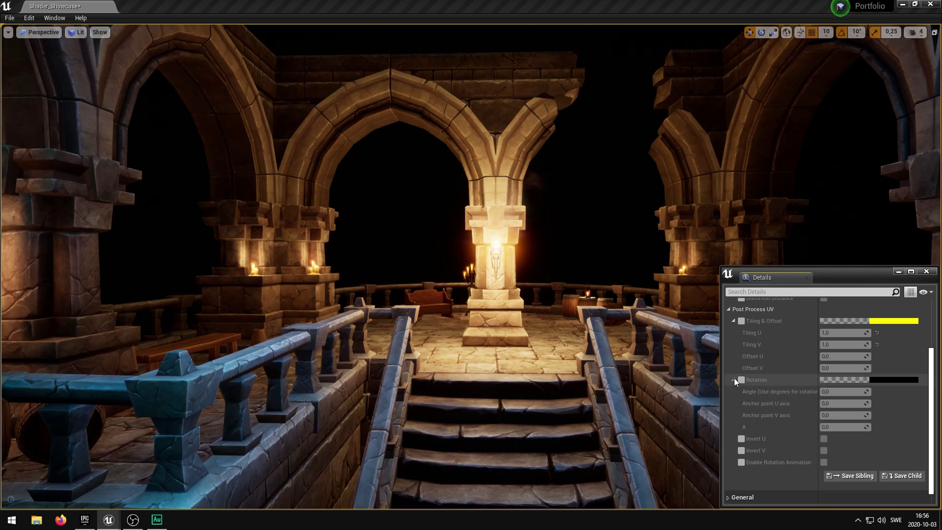
pyautogui.click(733, 379)
pyautogui.click(734, 321)
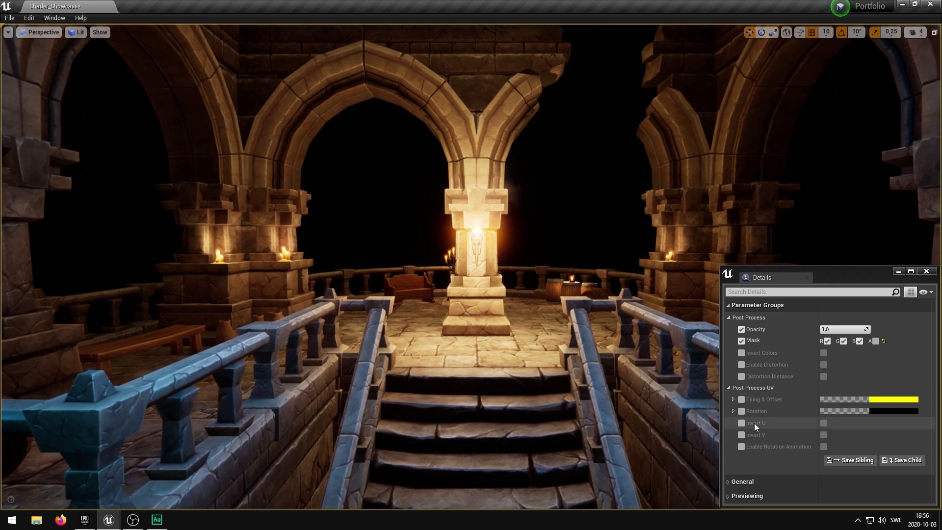
# Override Invert U and toggle the horizontal mirror to compare, leaving it off.
pyautogui.click(742, 423)
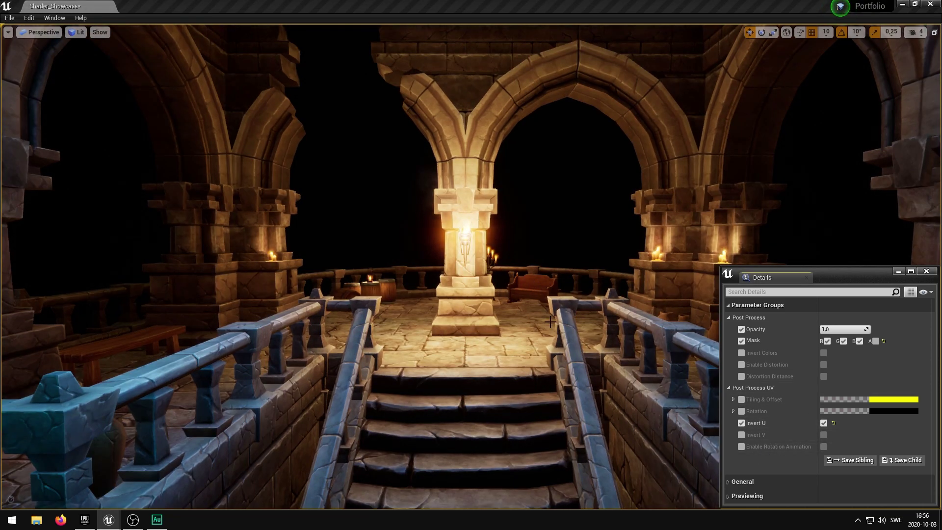
pyautogui.click(824, 423)
pyautogui.click(824, 423)
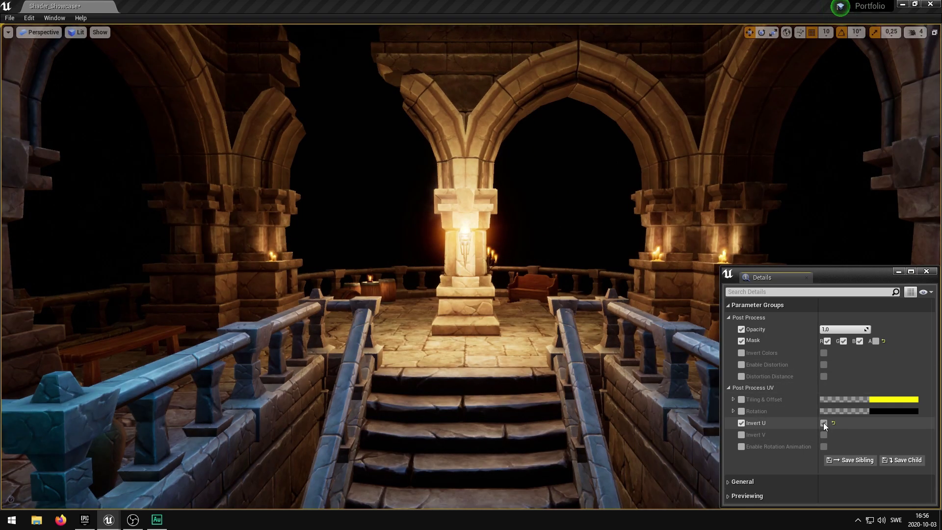
pyautogui.click(824, 423)
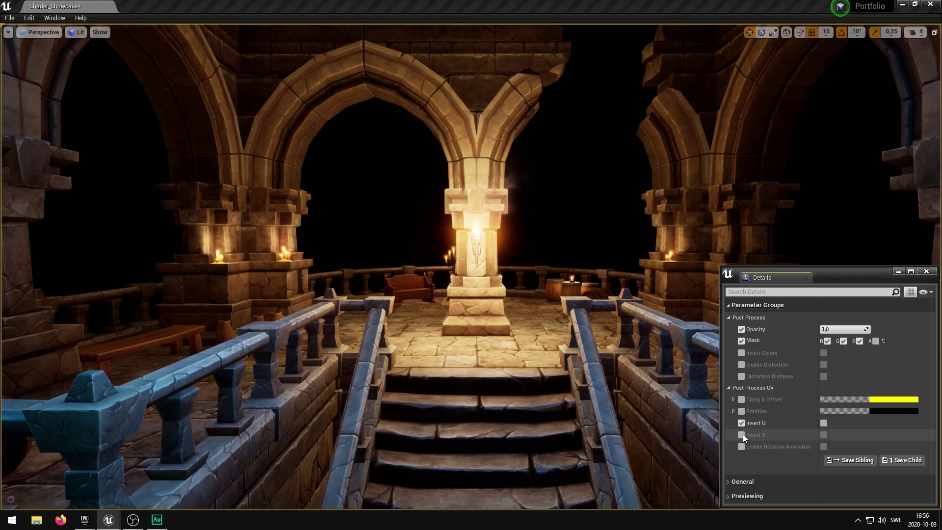
# Flip the image vertically with Invert V, add the mirror, then remove the Invert U override.
pyautogui.click(824, 435)
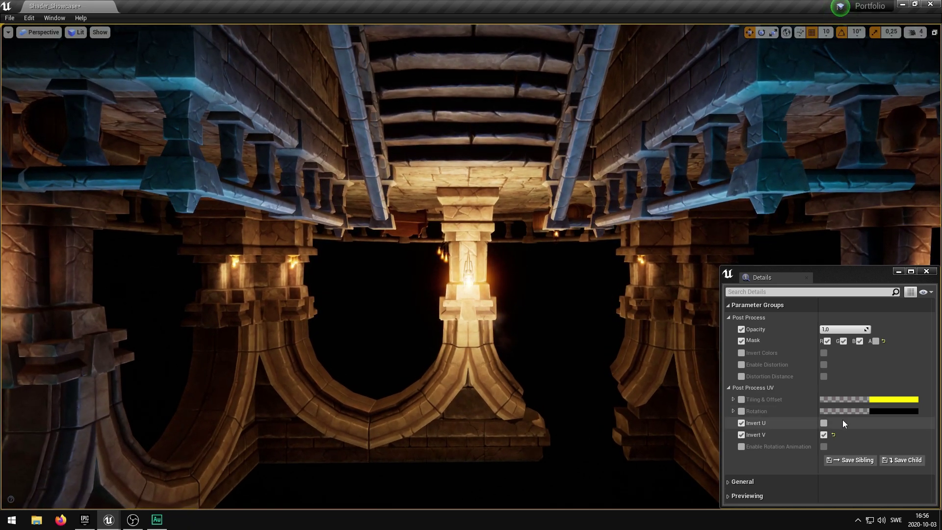
pyautogui.click(824, 423)
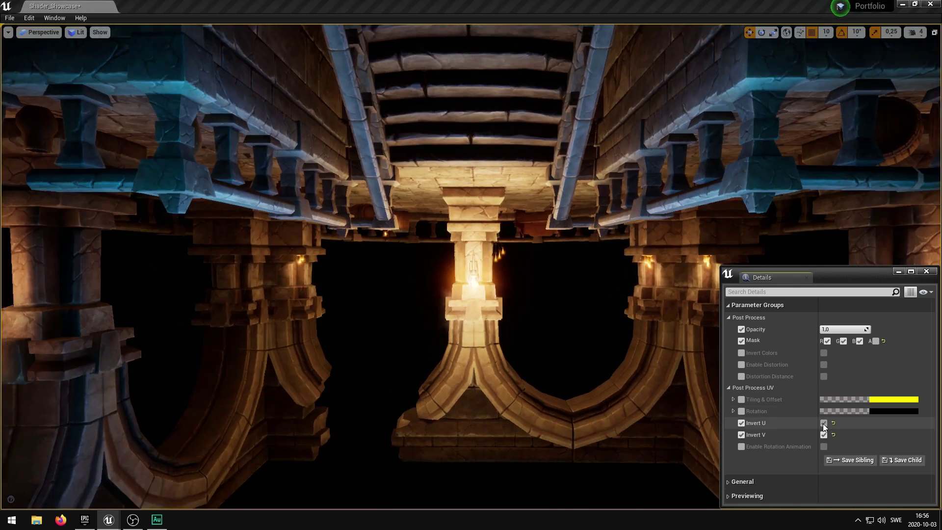
pyautogui.click(824, 423)
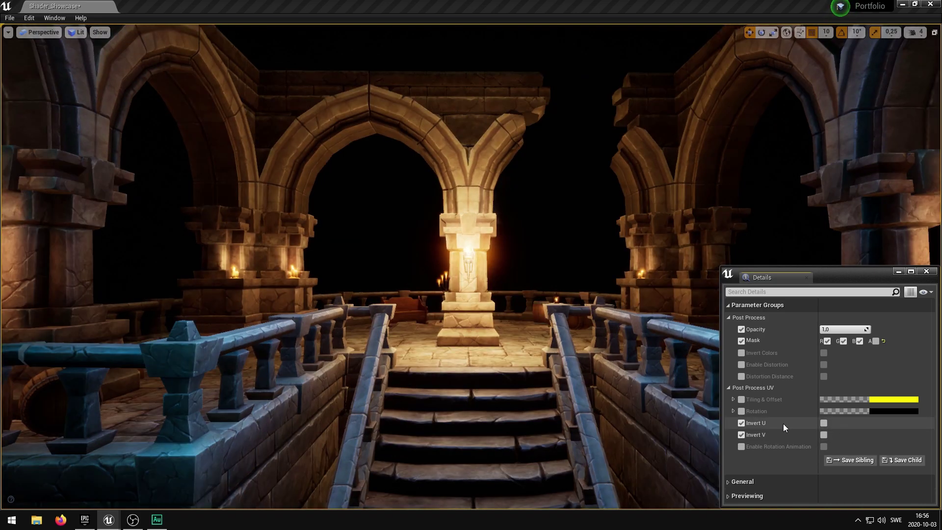
pyautogui.click(741, 423)
# Drop the Invert V override and switch the Enable Distortion override on.
pyautogui.click(742, 435)
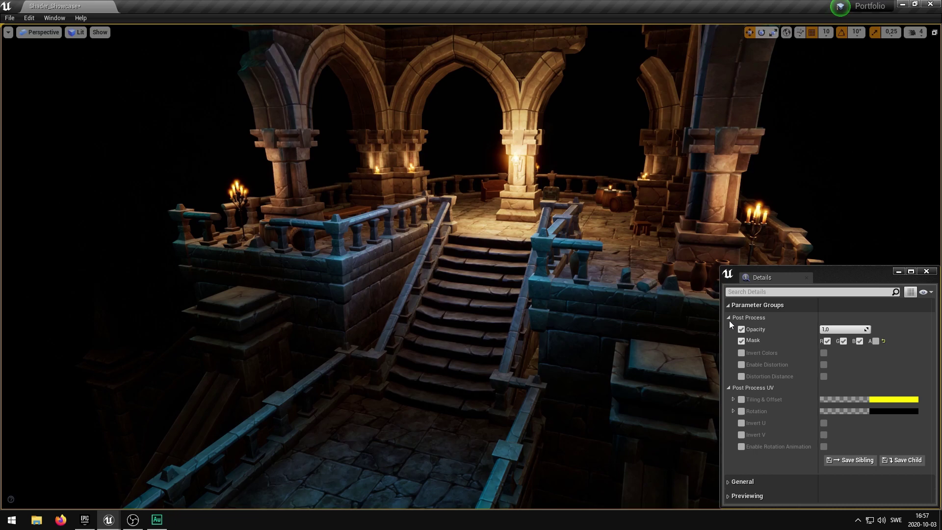
pyautogui.click(742, 365)
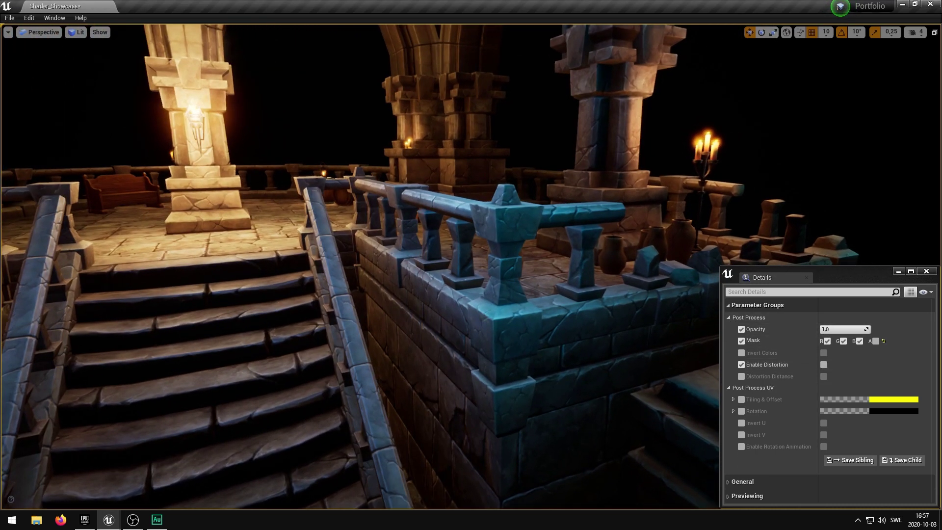
pyautogui.click(825, 364)
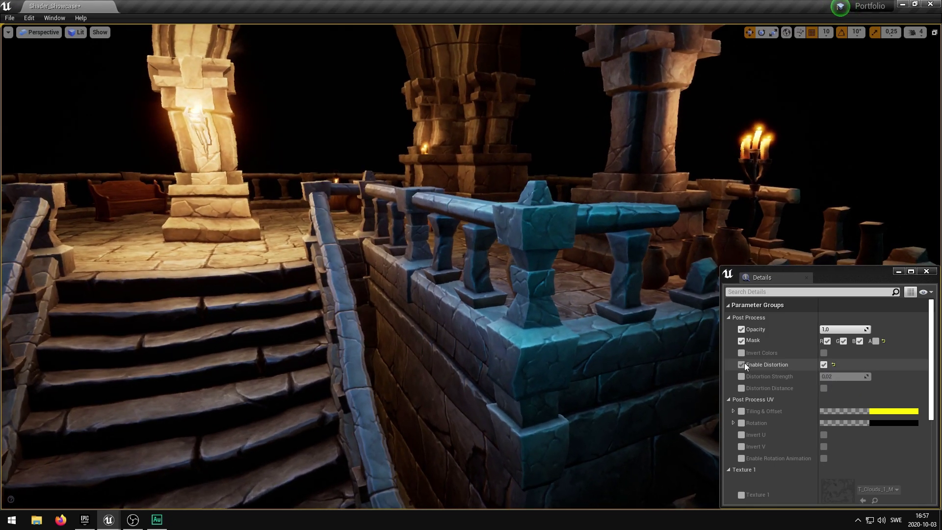
# Raise Distortion Strength for a heavy warp, then reset it to 0,02.
pyautogui.click(742, 377)
pyautogui.moveTo(838, 376); pyautogui.dragTo(891, 378)
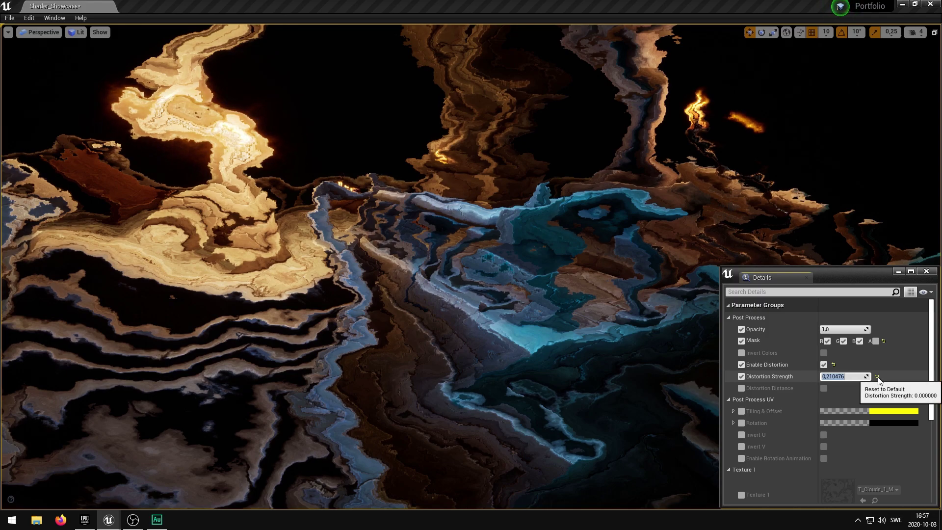
pyautogui.click(878, 377)
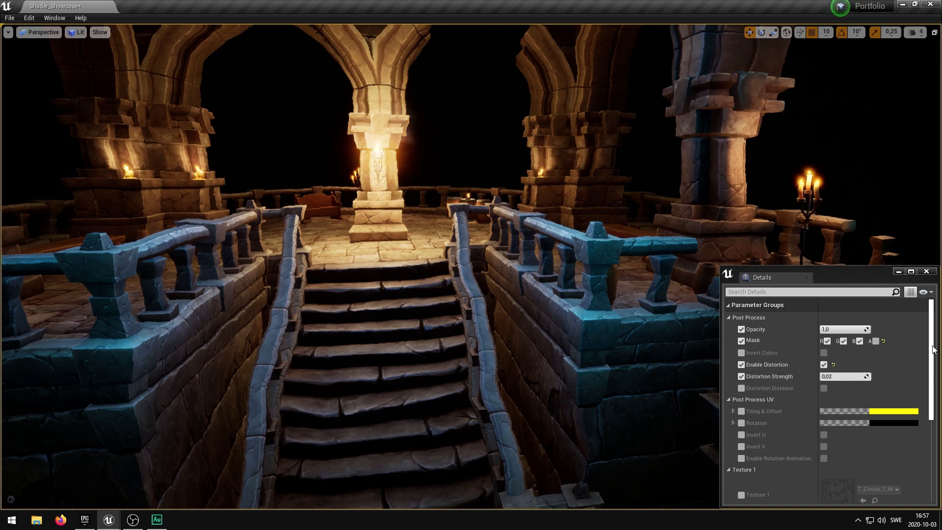
pyautogui.moveTo(934, 342); pyautogui.dragTo(935, 416)
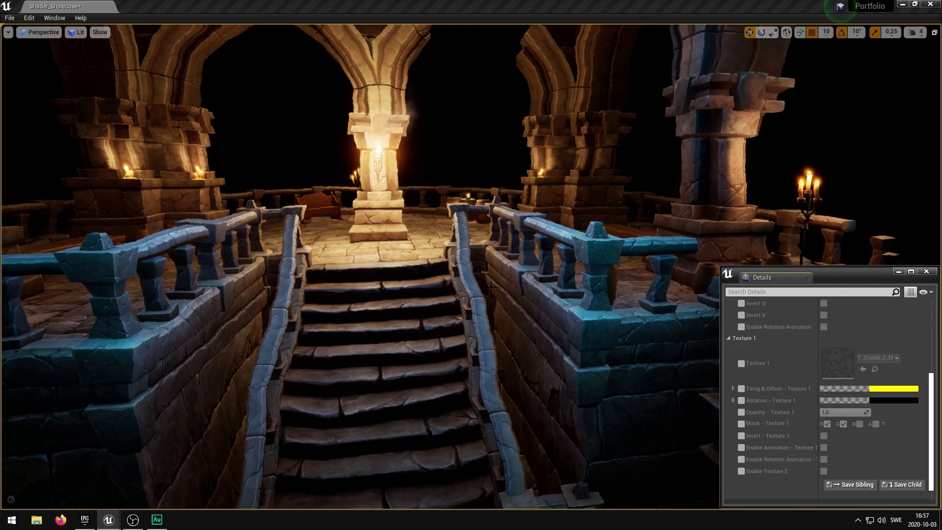
# Set Texture 1 to T_Chevron_M and fade its opacity down before returning it to 1,0.
pyautogui.moveTo(662, 364); pyautogui.dragTo(711, 363, button='right')
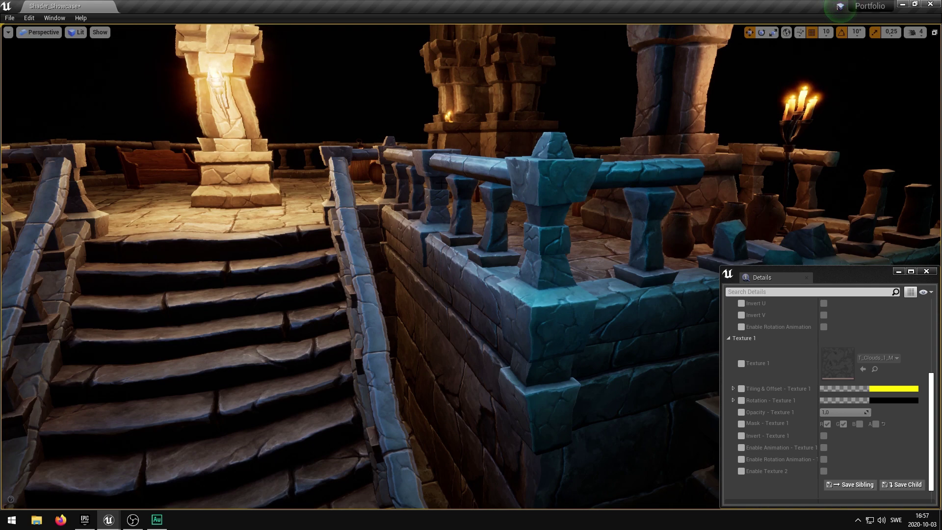
pyautogui.click(742, 363)
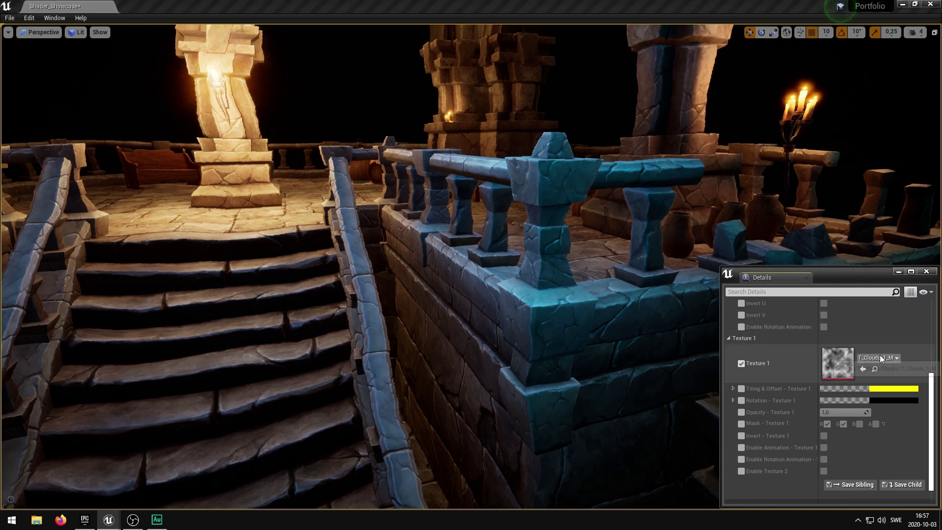
pyautogui.click(878, 358)
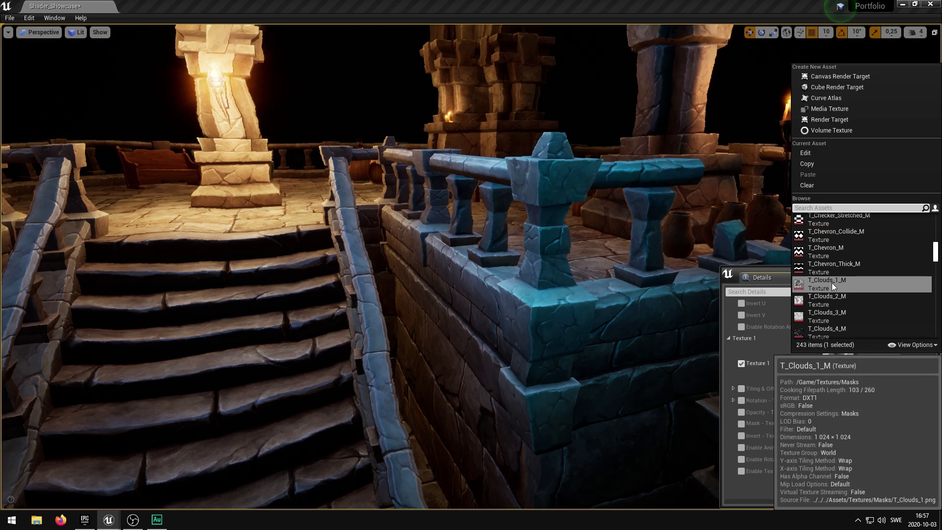
pyautogui.click(821, 250)
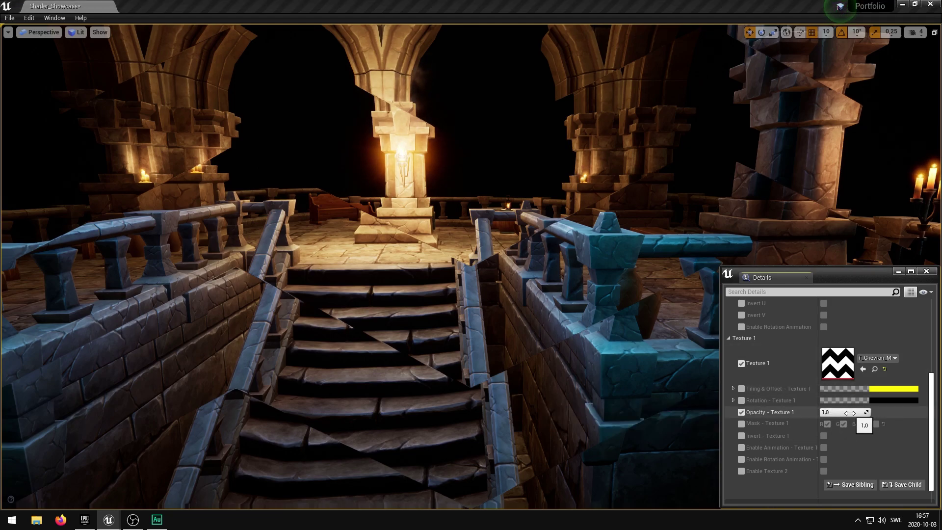
pyautogui.moveTo(867, 412); pyautogui.dragTo(821, 413)
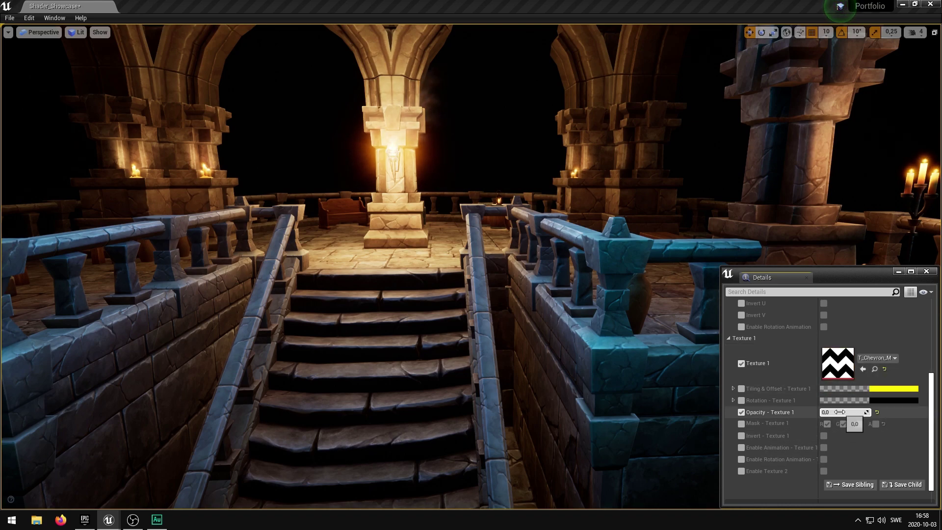
pyautogui.moveTo(834, 412); pyautogui.dragTo(884, 413)
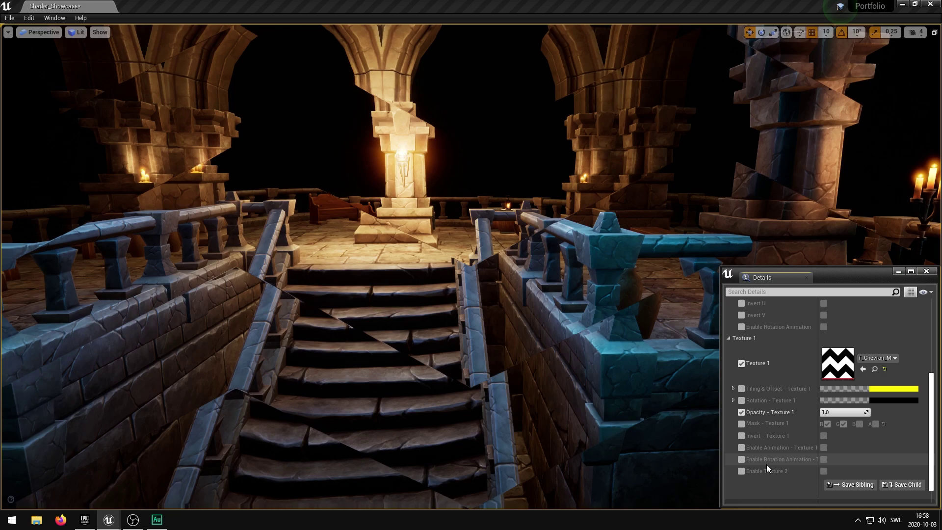
# Switch Enable Texture 2 on and change Texture 1 to T_Clouds_4_M.
pyautogui.click(743, 471)
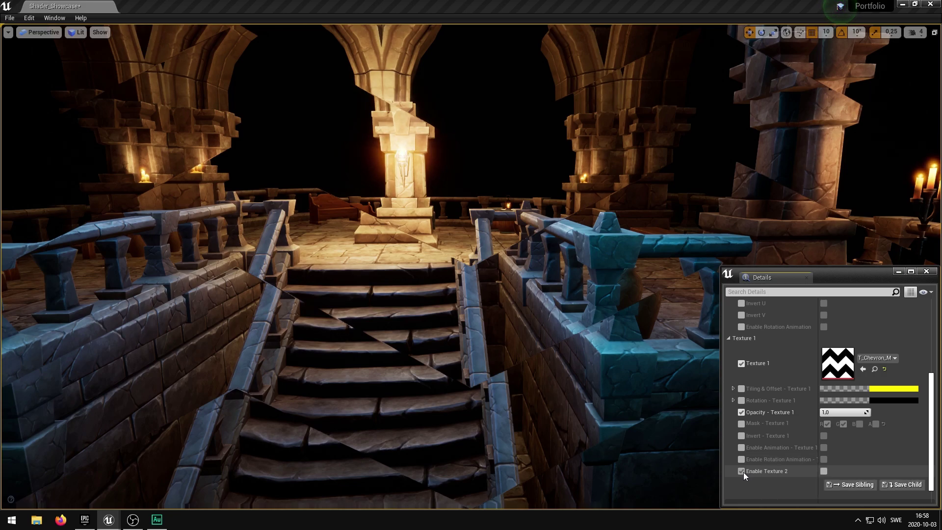
pyautogui.click(823, 470)
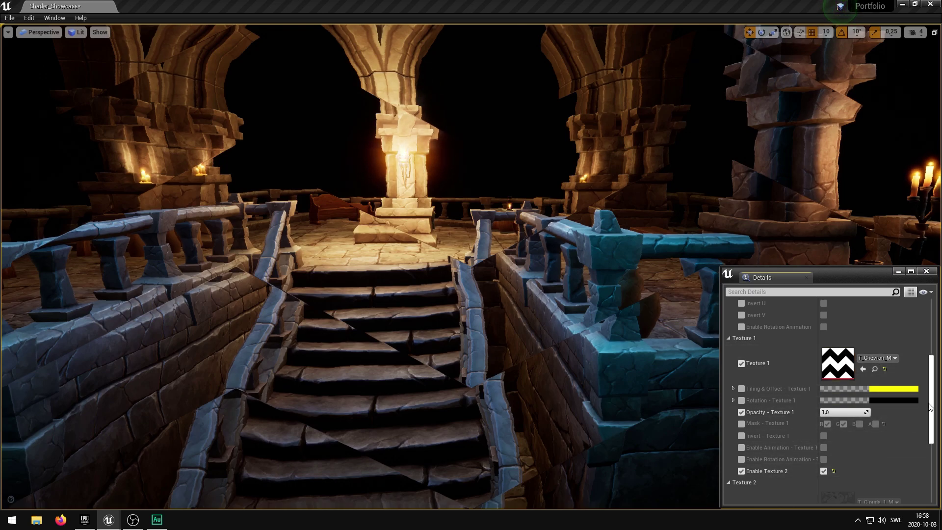
pyautogui.moveTo(934, 397)
pyautogui.mouseDown()
pyautogui.moveTo(934, 445)
pyautogui.moveTo(932, 393)
pyautogui.mouseUp()
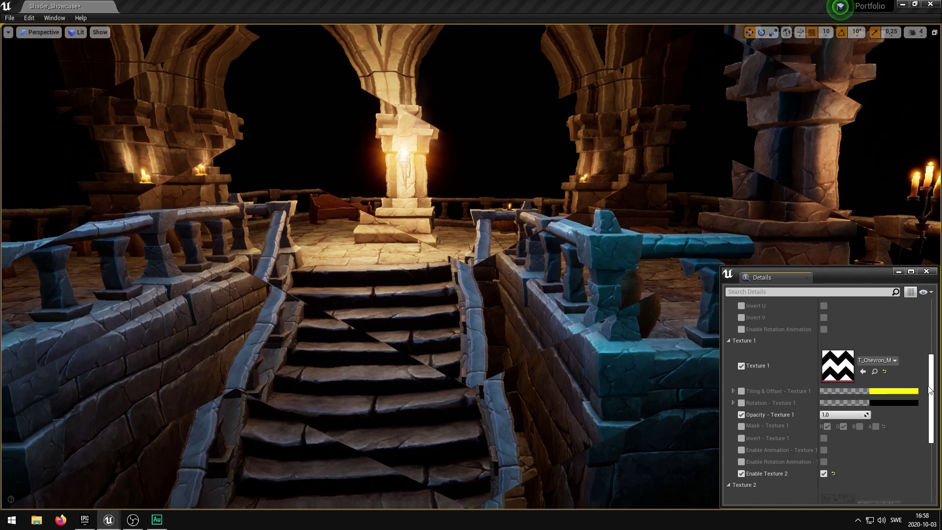
pyautogui.click(877, 361)
pyautogui.scroll(-3, 858, 319)
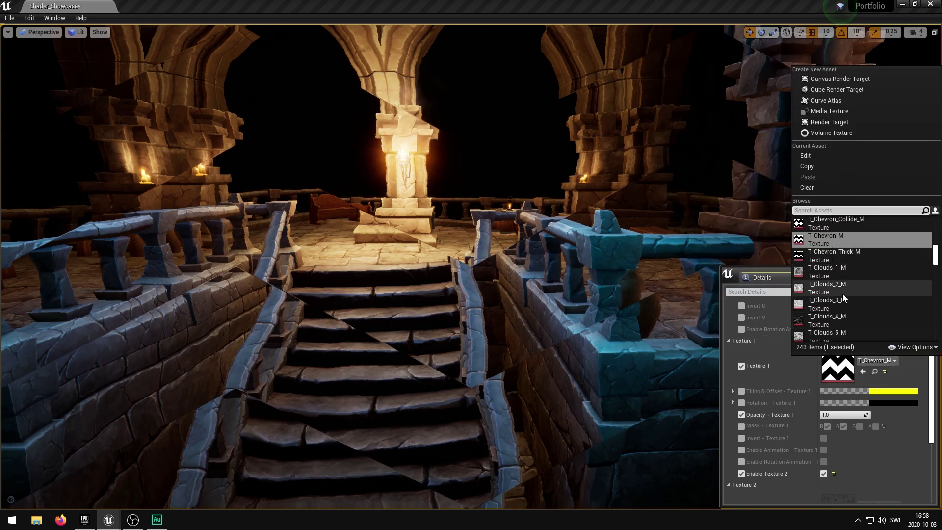
pyautogui.click(834, 322)
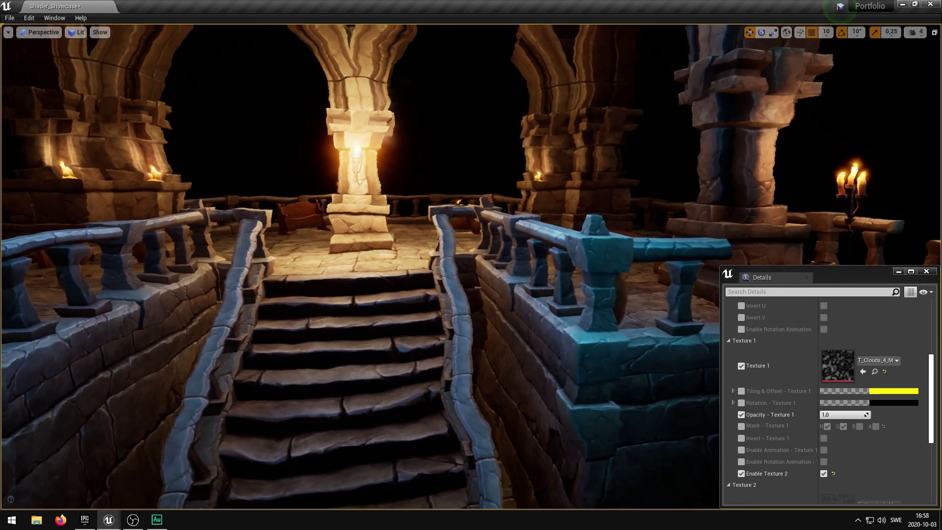
# Enable the Texture 2 override, try T_Chevron_Collide_M, then settle on T_Clouds_2_M.
pyautogui.scroll(-5, 931, 375)
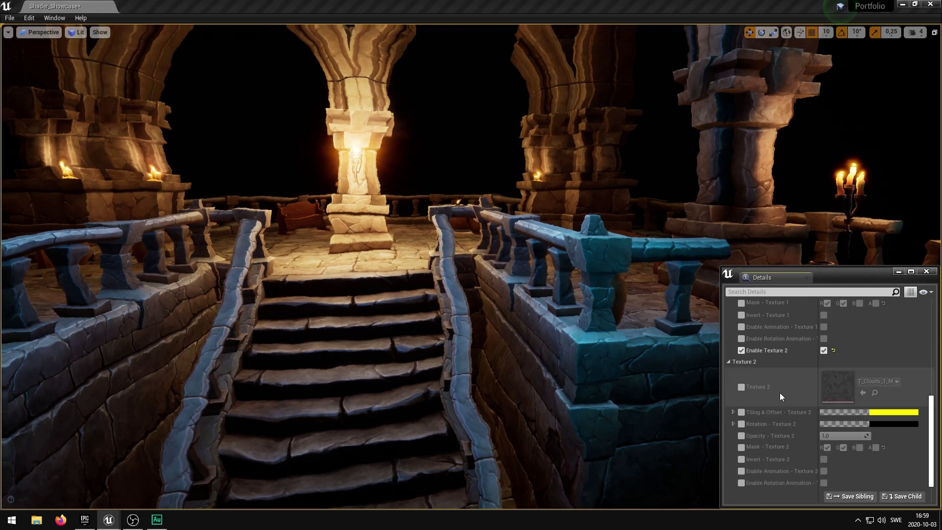
pyautogui.click(741, 387)
pyautogui.click(878, 381)
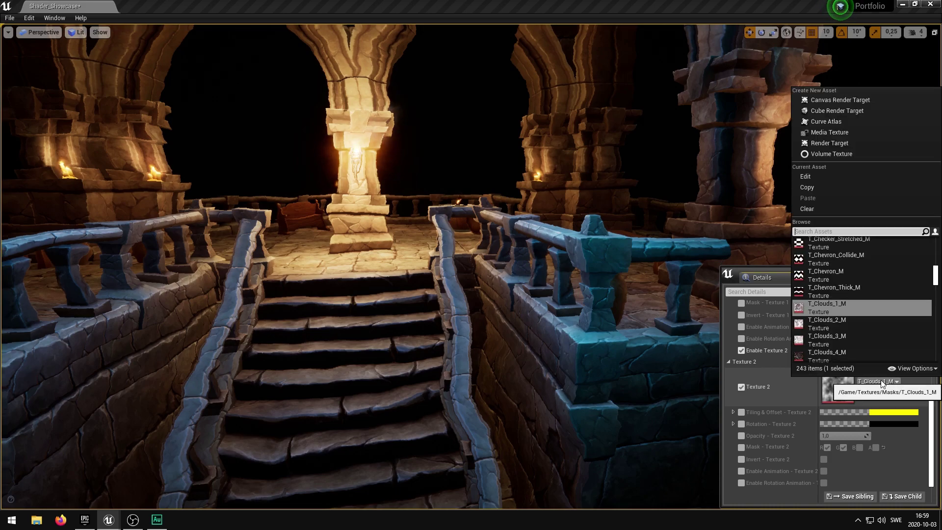
pyautogui.click(820, 262)
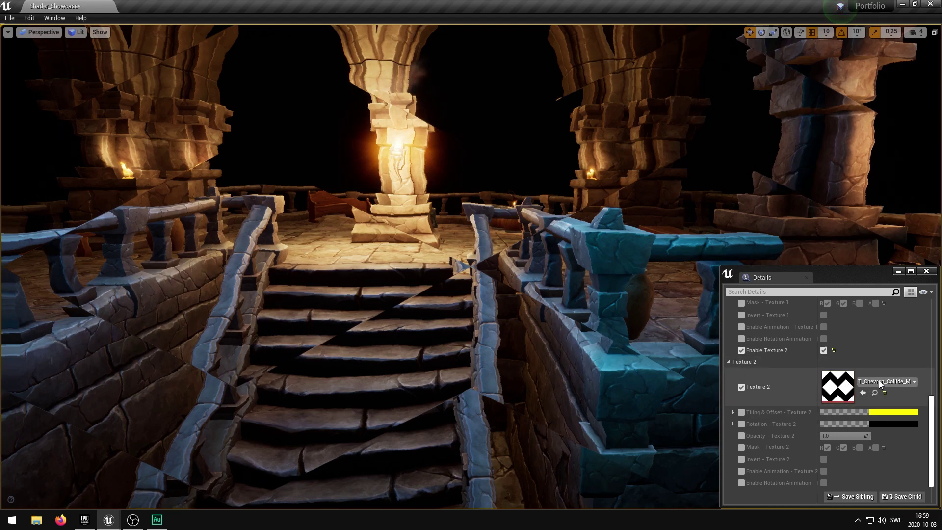
pyautogui.click(879, 382)
pyautogui.scroll(-2, 854, 338)
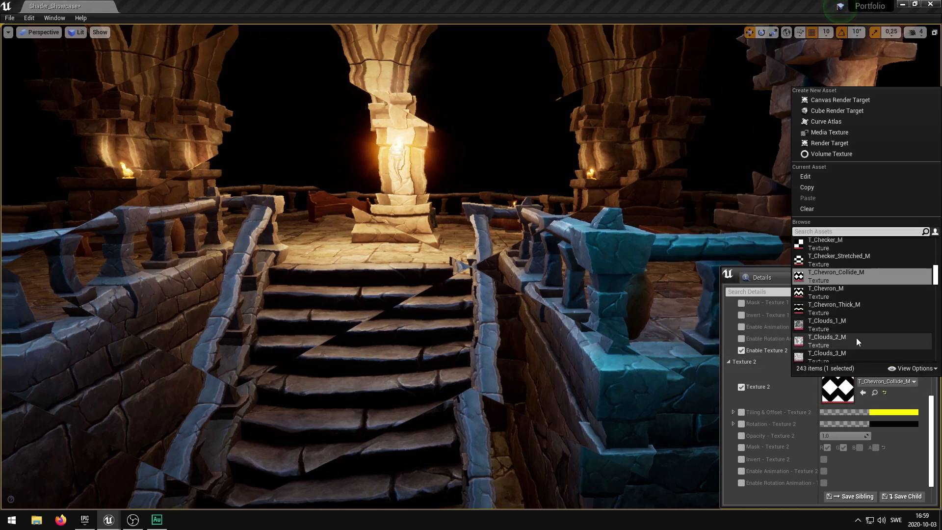
pyautogui.click(847, 326)
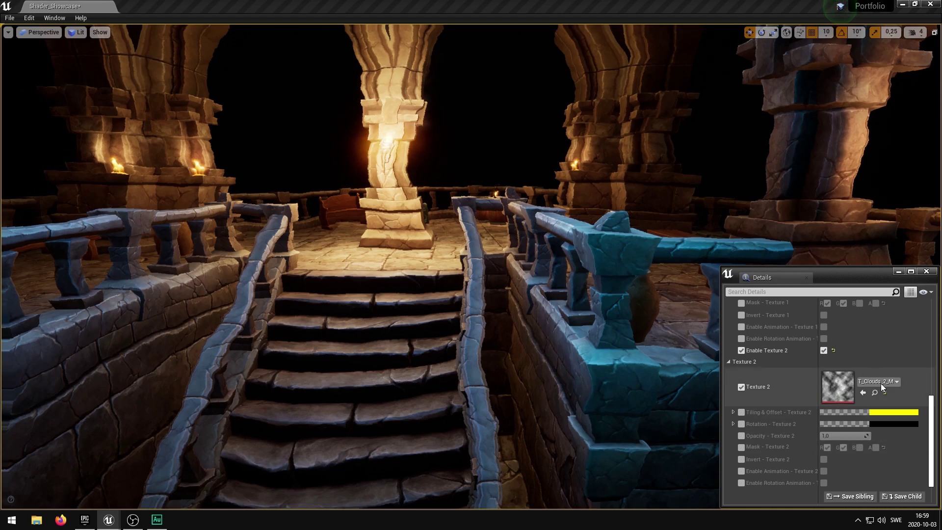
pyautogui.scroll(3, 881, 398)
# Animate Texture 1 with speed 0,1 on both X and Y.
pyautogui.click(742, 405)
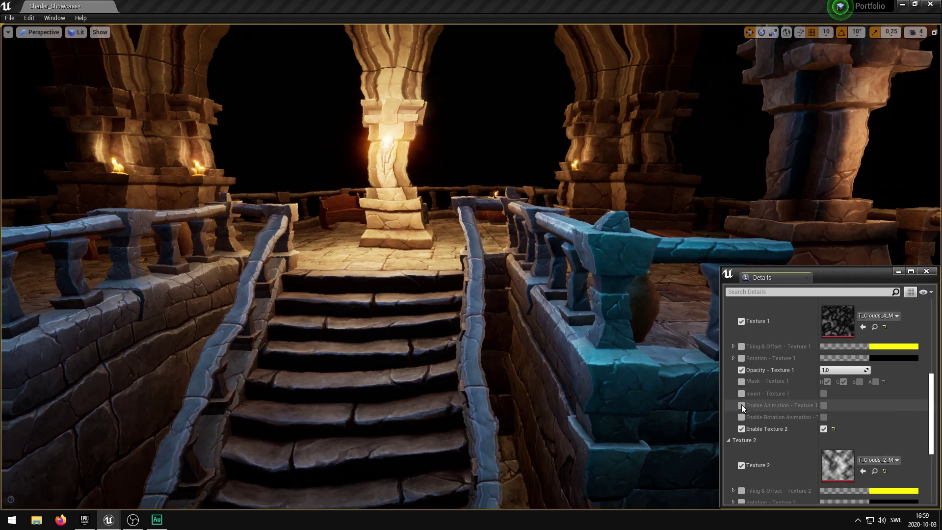
pyautogui.click(824, 405)
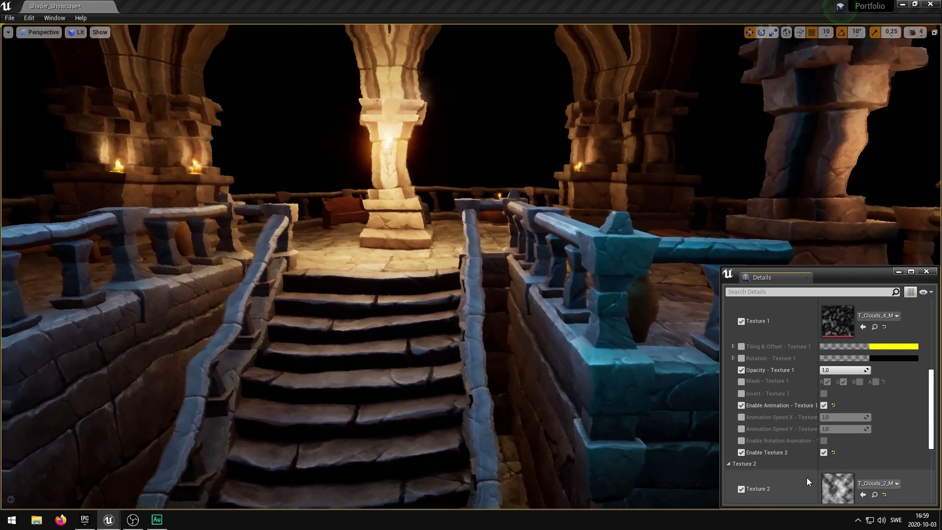
pyautogui.click(742, 418)
pyautogui.click(741, 429)
pyautogui.click(830, 417)
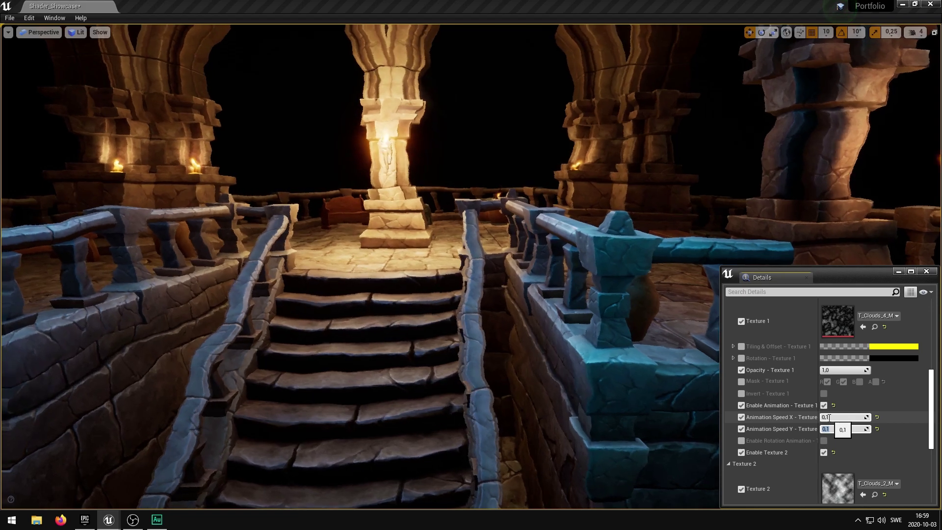
pyautogui.press('Tab')
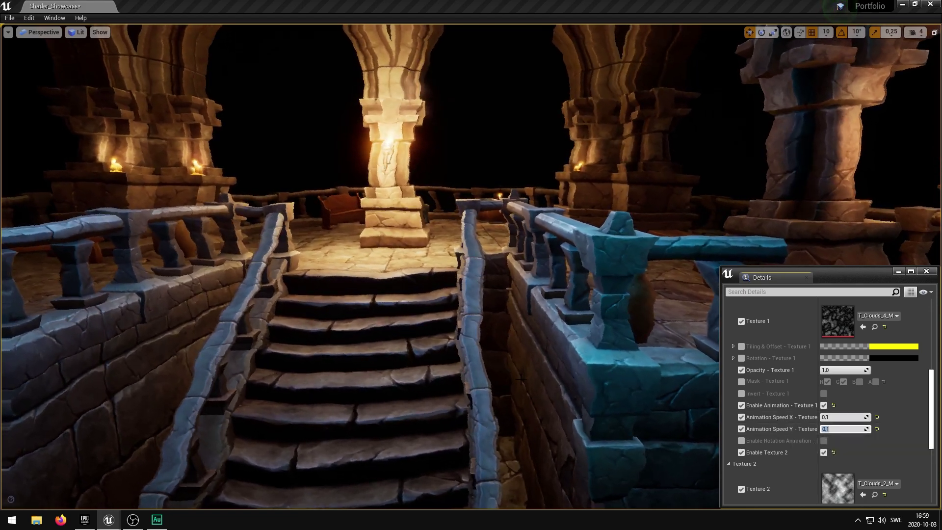
# Animate Texture 2 with speed 0,5 on both X and Y.
pyautogui.scroll(-5, 909, 441)
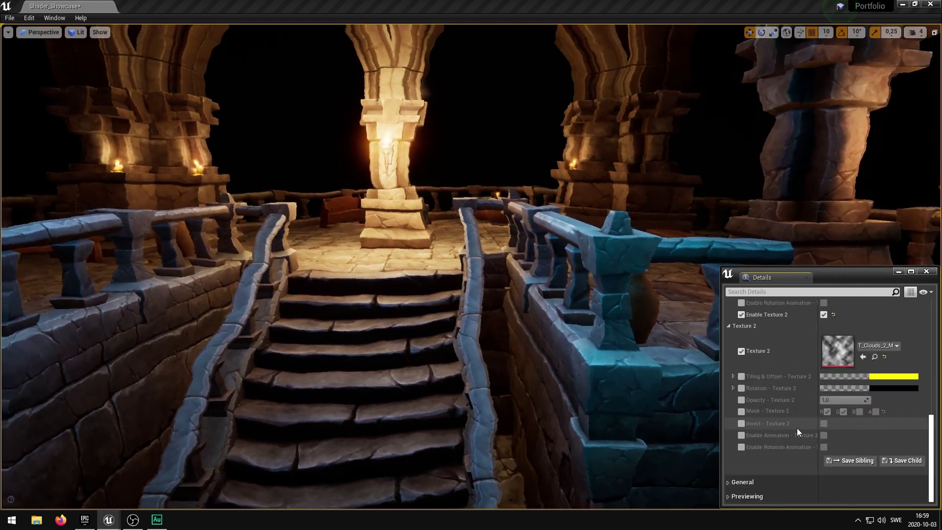
pyautogui.click(742, 435)
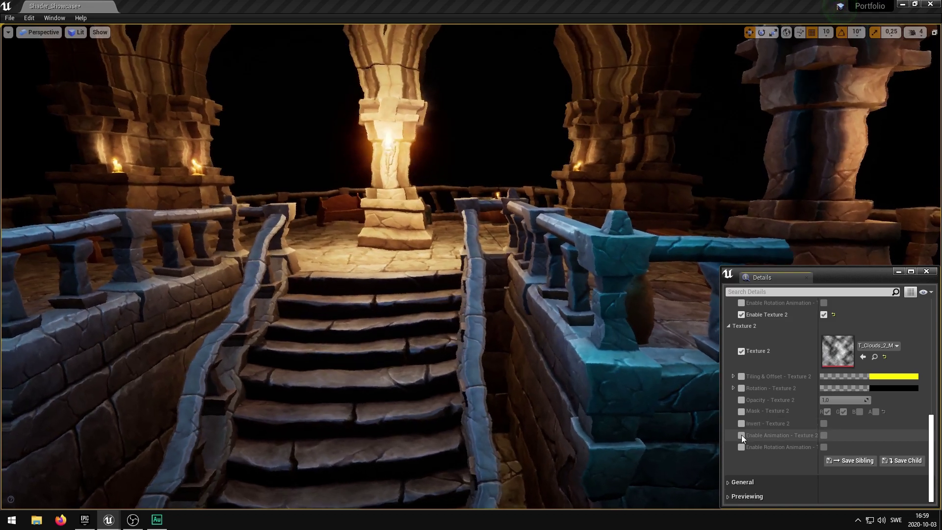
pyautogui.click(825, 436)
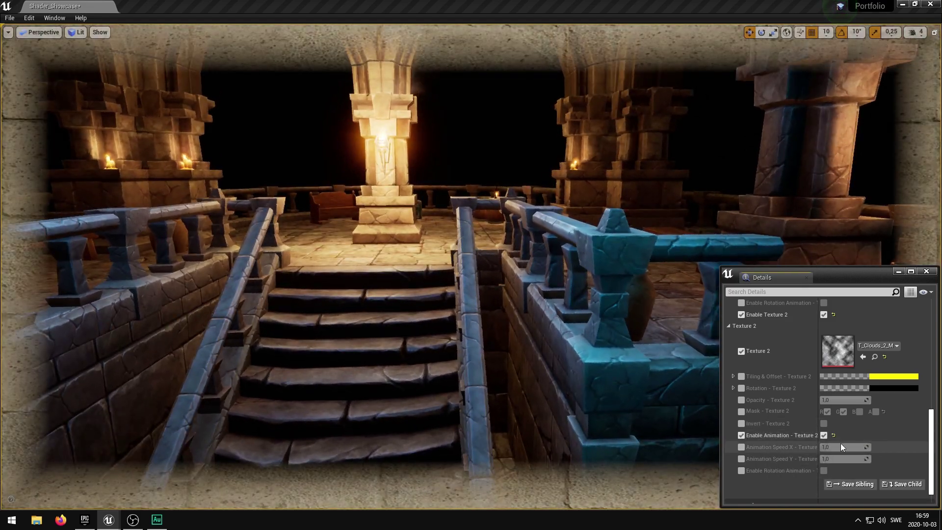
pyautogui.click(741, 447)
pyautogui.click(741, 459)
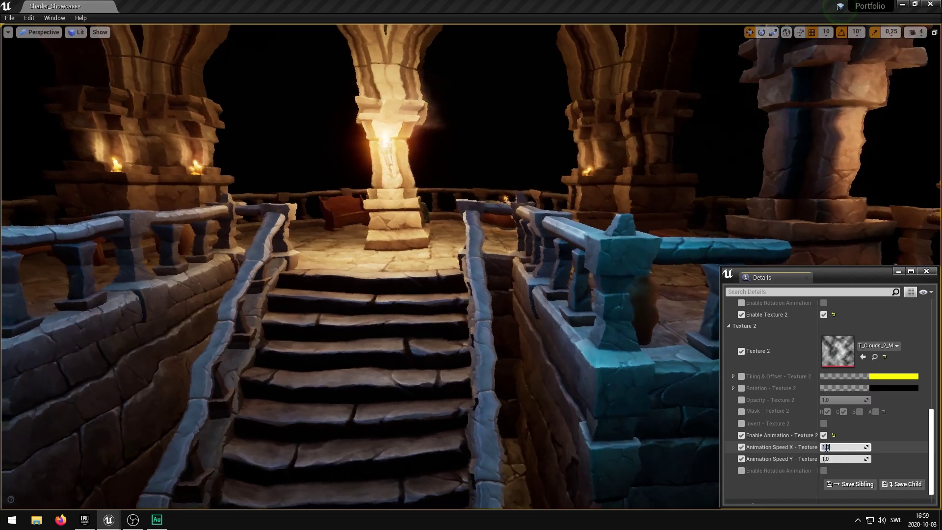
pyautogui.moveTo(823, 447); pyautogui.dragTo(805, 447)
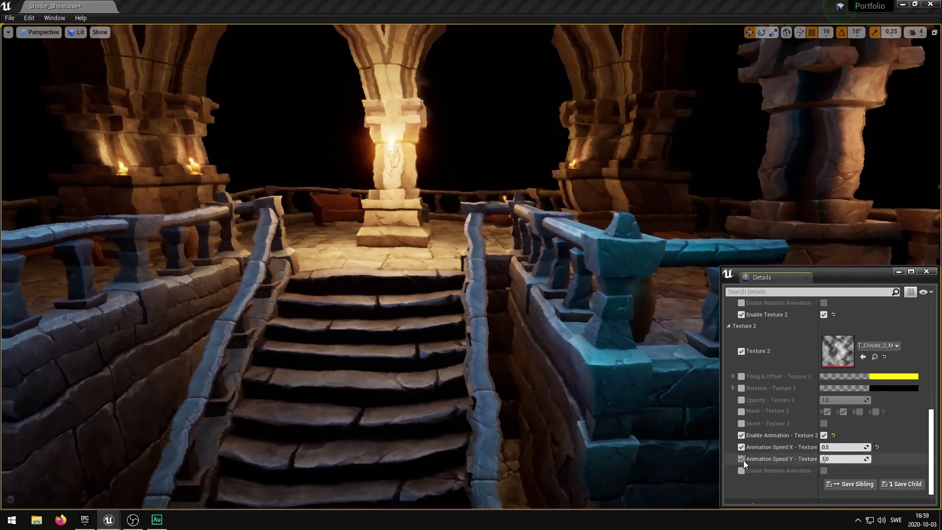
pyautogui.click(742, 459)
pyautogui.moveTo(833, 459); pyautogui.dragTo(815, 459)
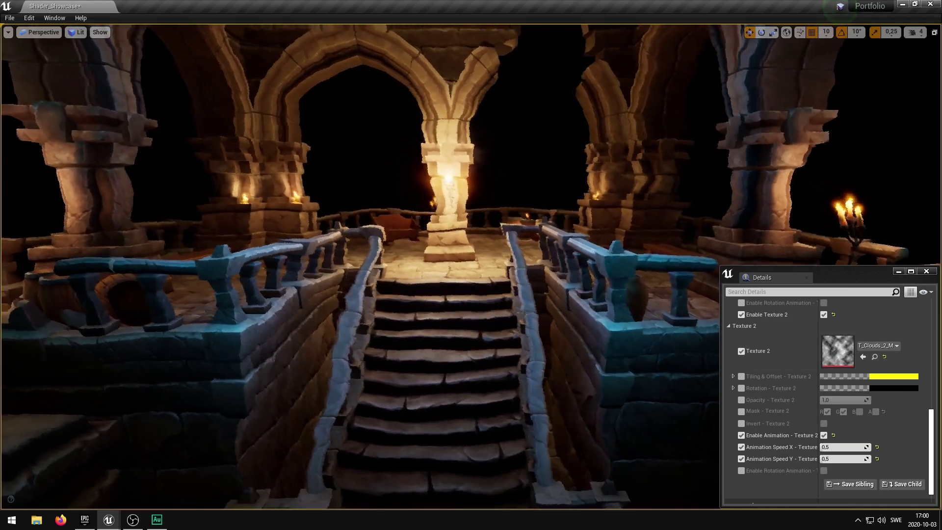
pyautogui.scroll(2, 830, 361)
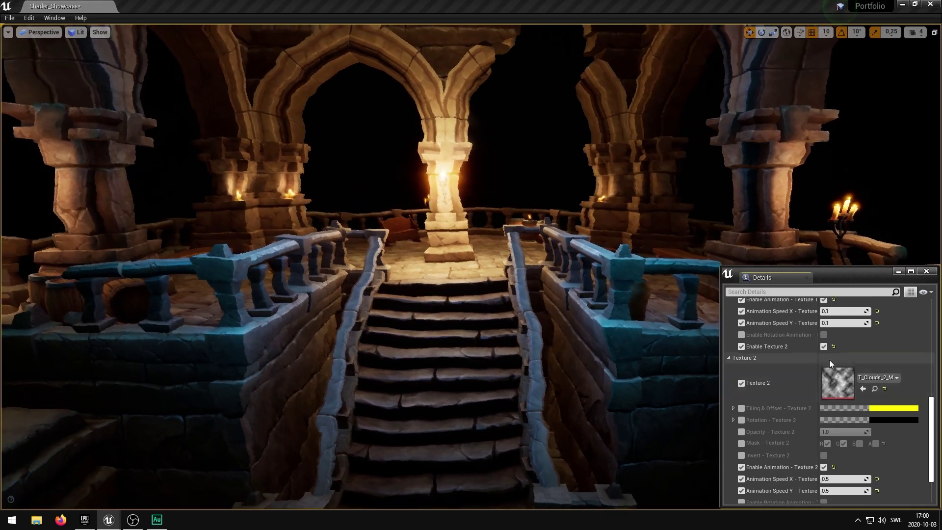
pyautogui.moveTo(930, 432); pyautogui.dragTo(920, 316)
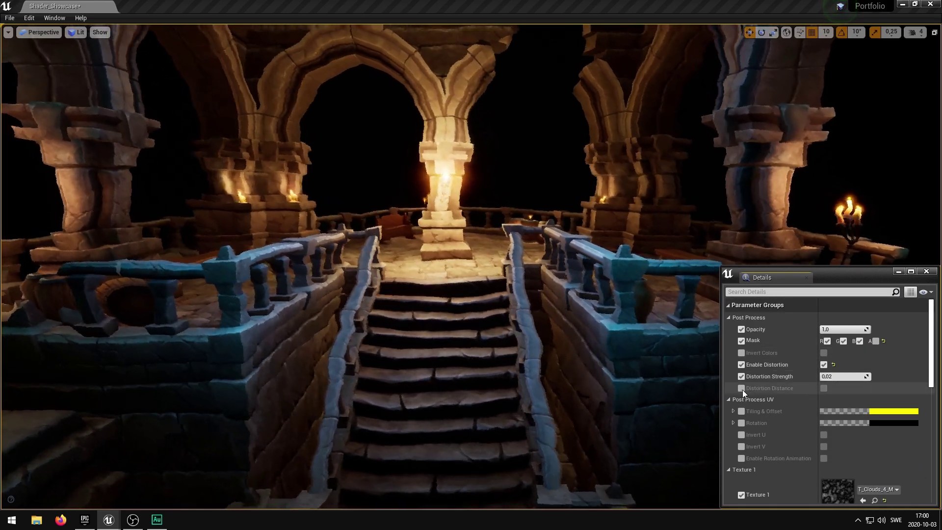
# Turn on Distortion Distance and enable Start Distance 2000,0 and End Distance 2500,0.
pyautogui.click(741, 388)
pyautogui.click(824, 389)
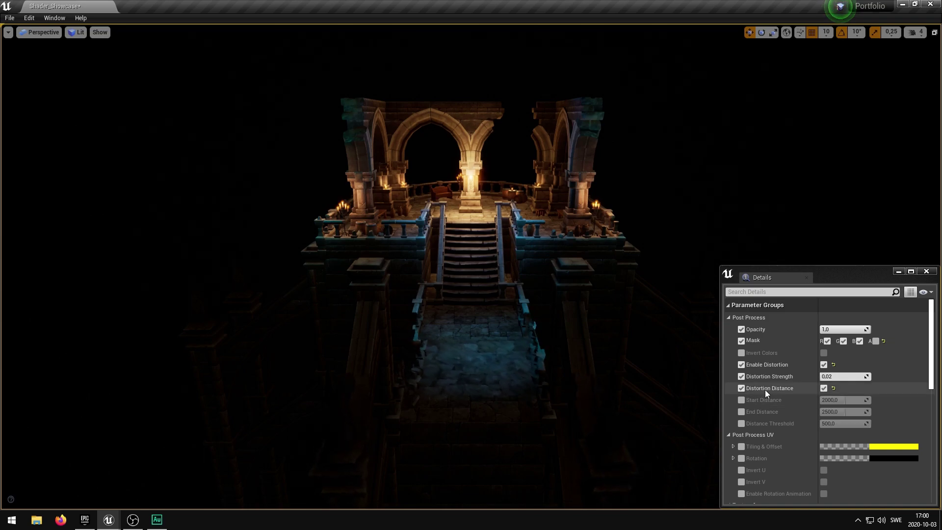
pyautogui.click(742, 400)
pyautogui.click(742, 412)
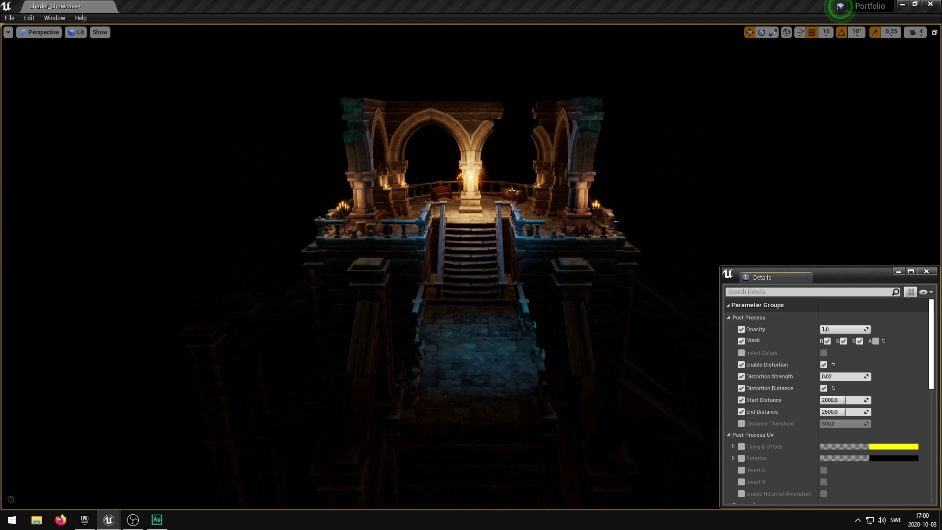
# Set Start Distance 1885,71, End Distance 4261,90 and Distance Threshold 28,57.
pyautogui.moveTo(840, 400); pyautogui.dragTo(865, 412)
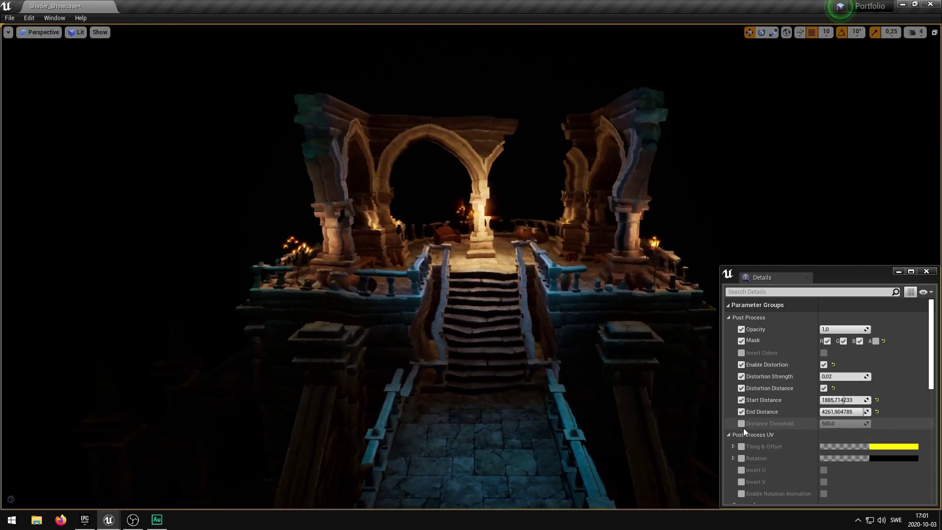
pyautogui.click(742, 423)
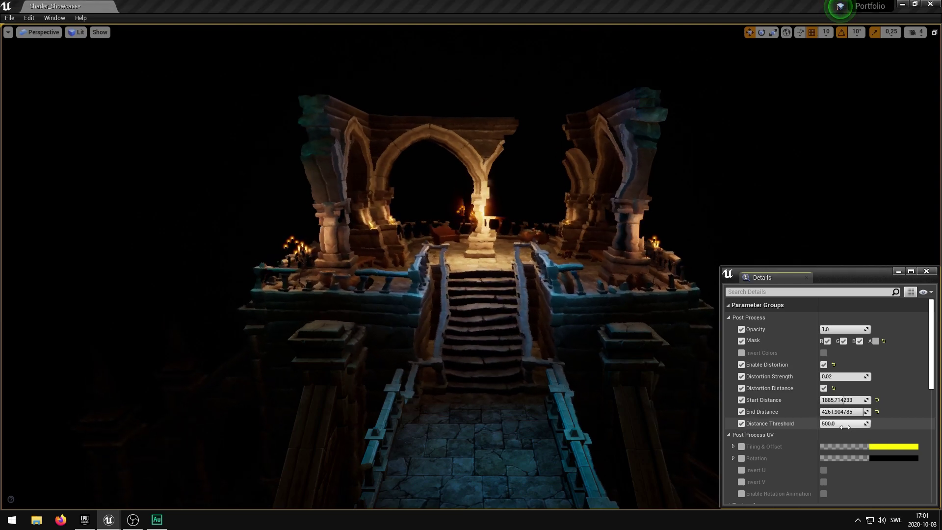
pyautogui.moveTo(846, 427); pyautogui.dragTo(821, 425)
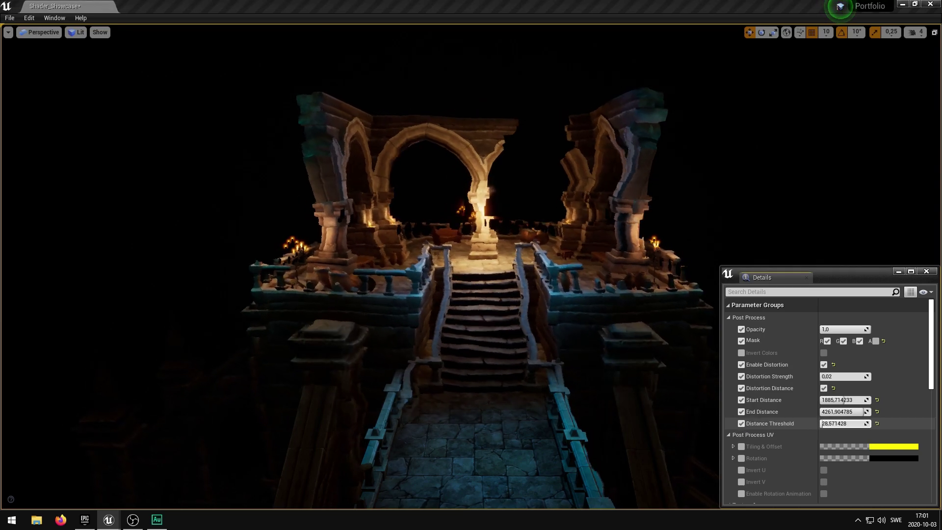